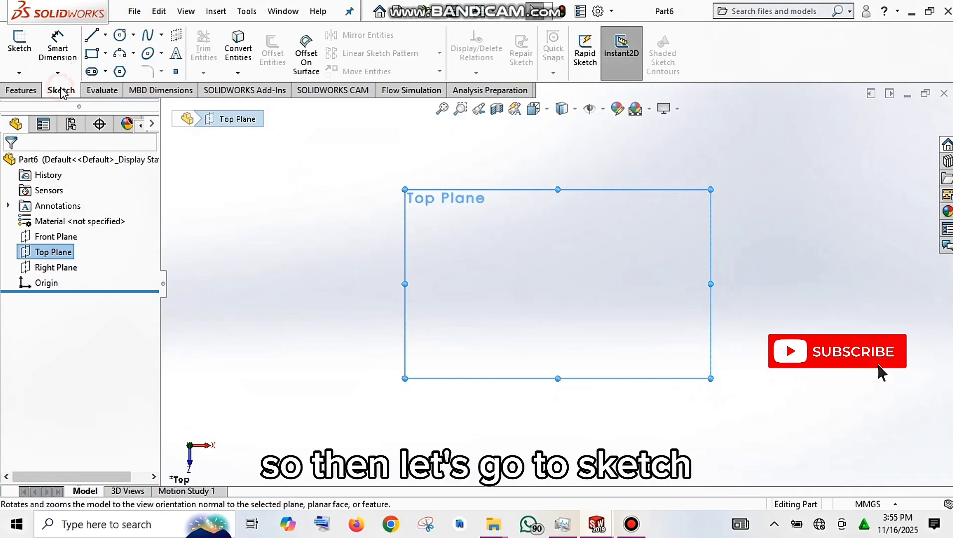
Sketch a six-sided polygon on the Top Plane, centred on the origin with one corner about 44 mm along the horizontal axis.
{"action": "left_click", "coordinate": [119, 72]}
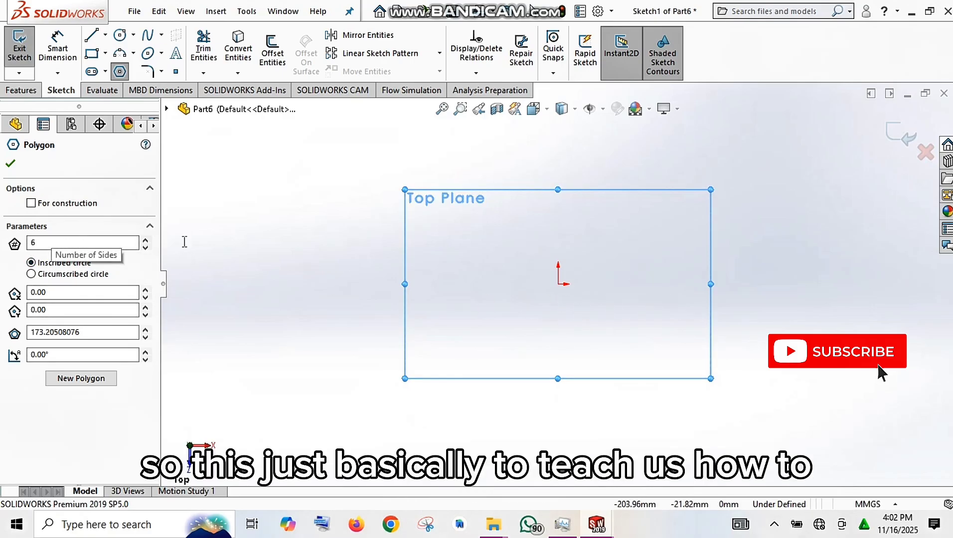
{"action": "left_click", "coordinate": [558, 284]}
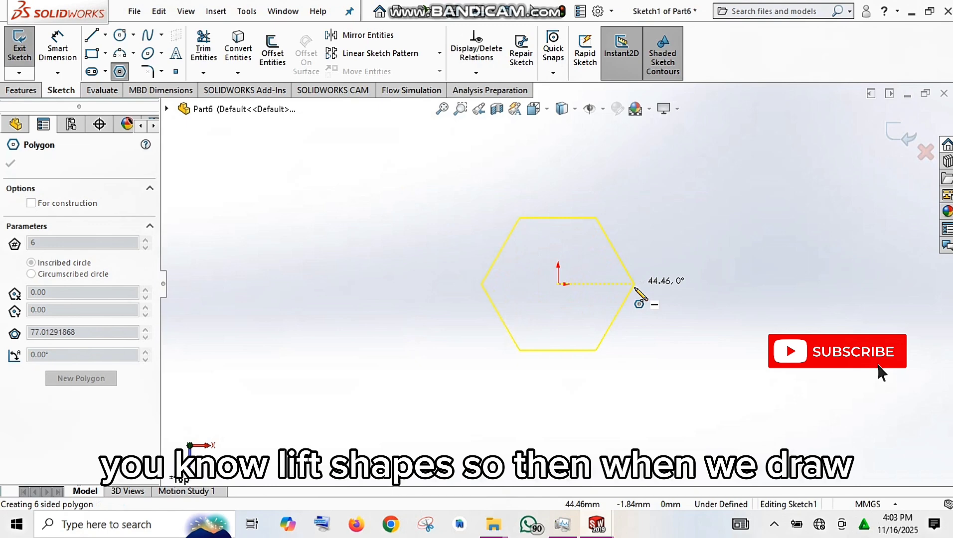
{"action": "left_click", "coordinate": [634, 284]}
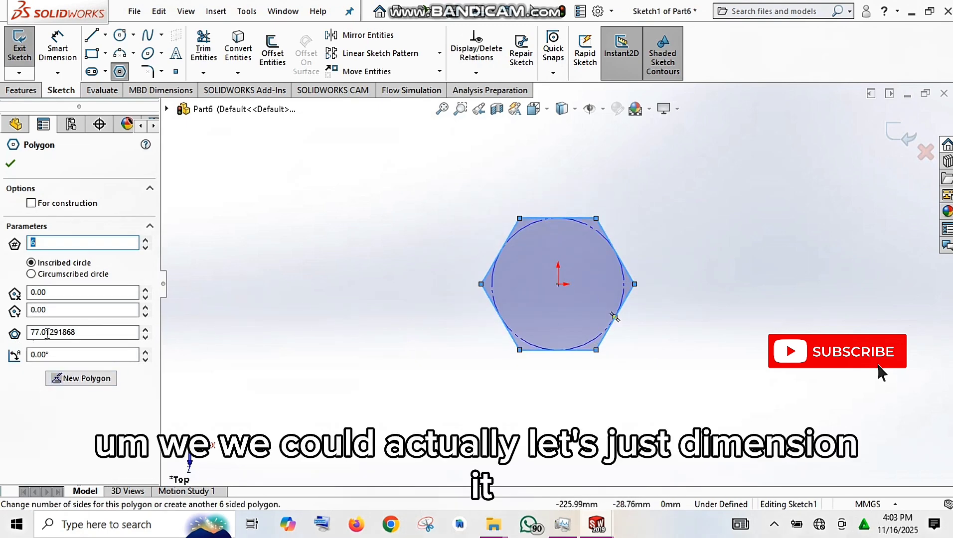
Set the hexagon's inscribed circle diameter to 80 mm and exit the sketch.
{"action": "left_click", "coordinate": [99, 333]}
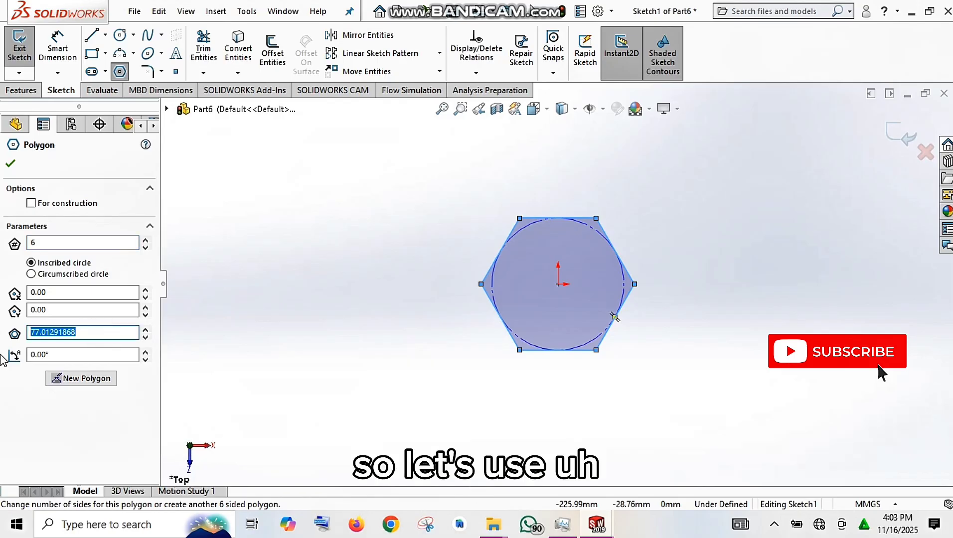
{"action": "type", "text": "80"}
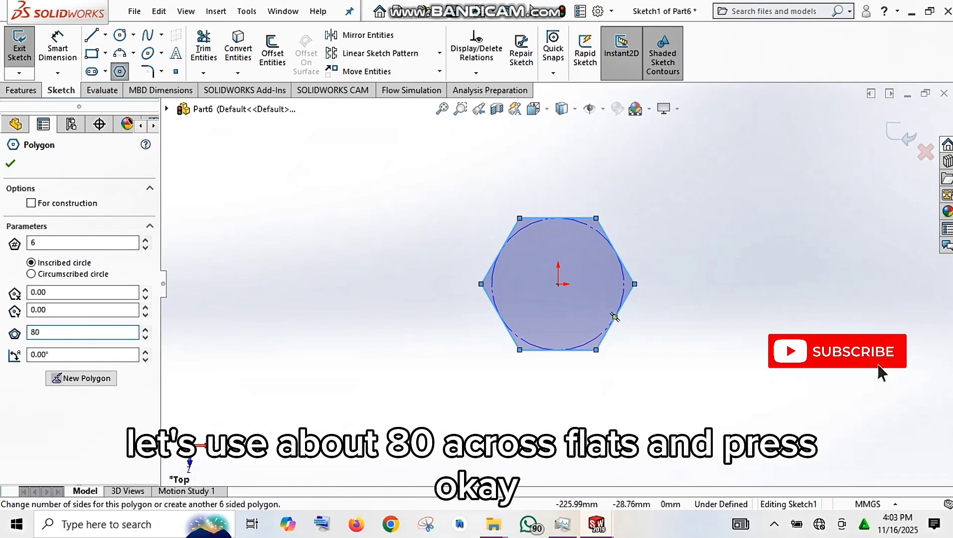
{"action": "key", "text": "Return"}
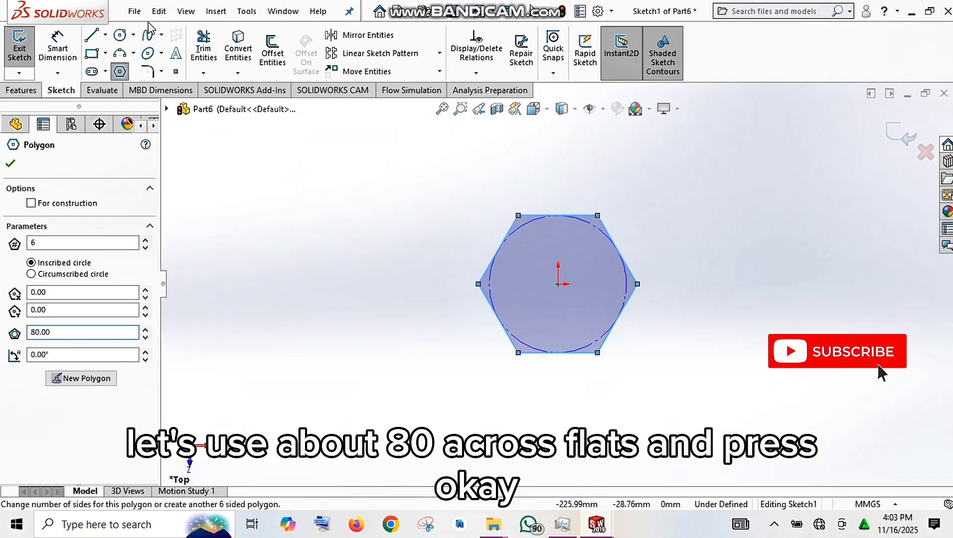
{"action": "left_click", "coordinate": [11, 165]}
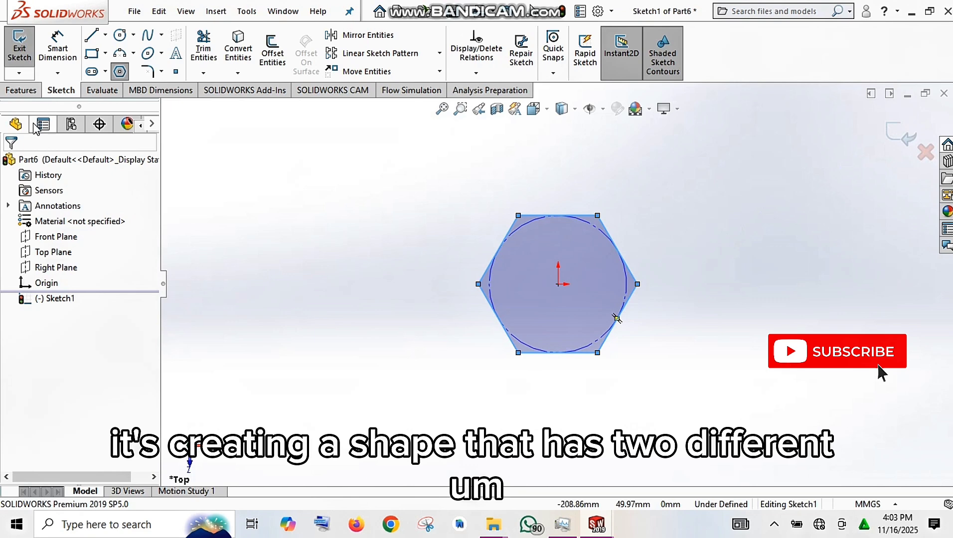
{"action": "left_click", "coordinate": [907, 135]}
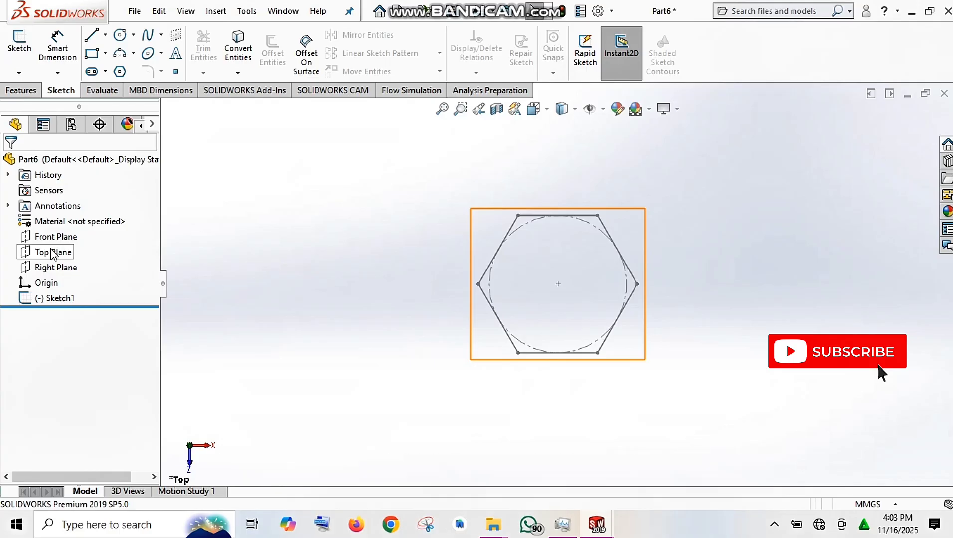
Create a reference plane offset 80 mm above the Top Plane.
{"action": "left_click", "coordinate": [53, 252]}
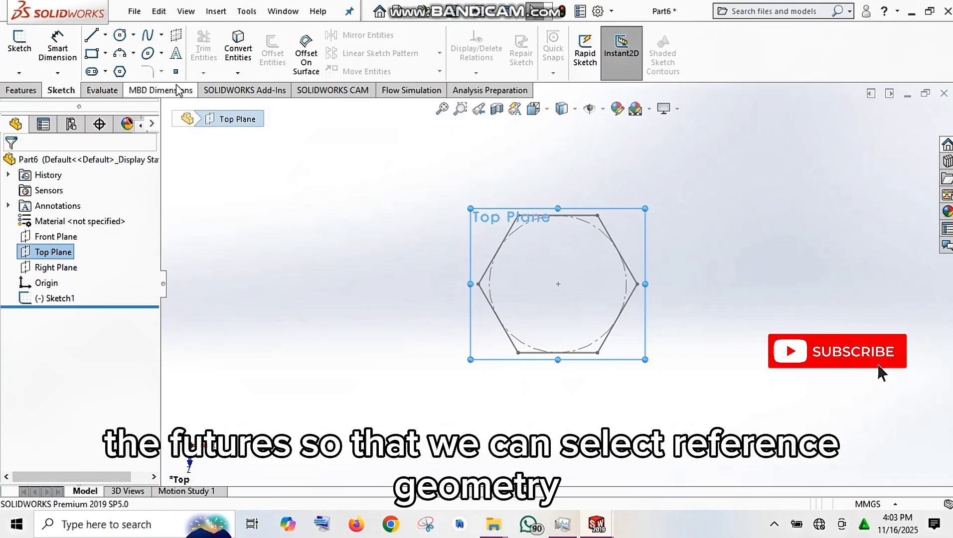
{"action": "left_click", "coordinate": [630, 60]}
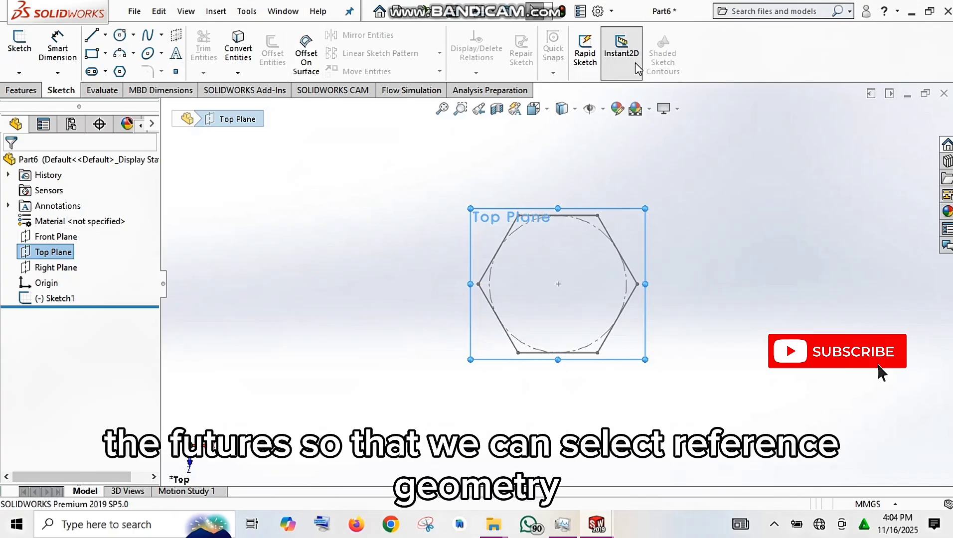
{"action": "left_click", "coordinate": [634, 61]}
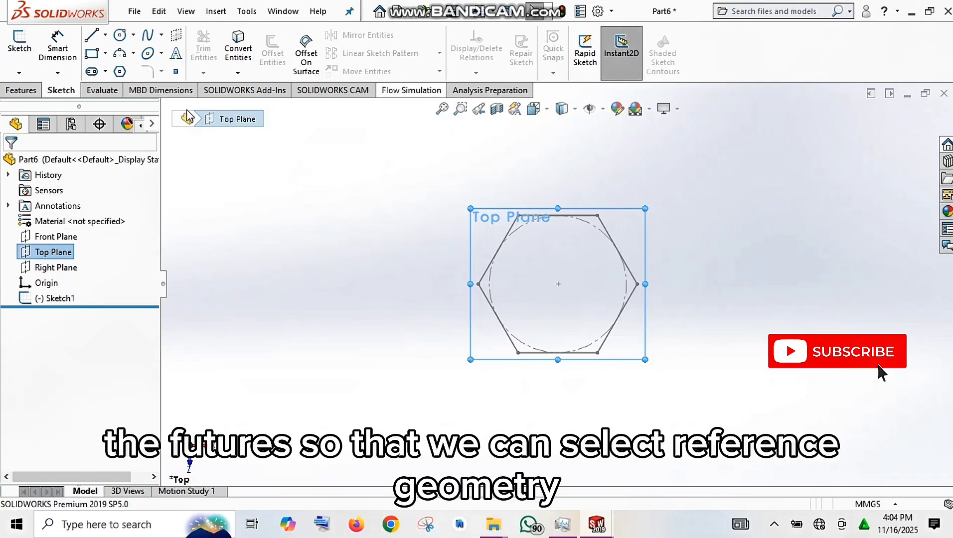
{"action": "left_click", "coordinate": [22, 91]}
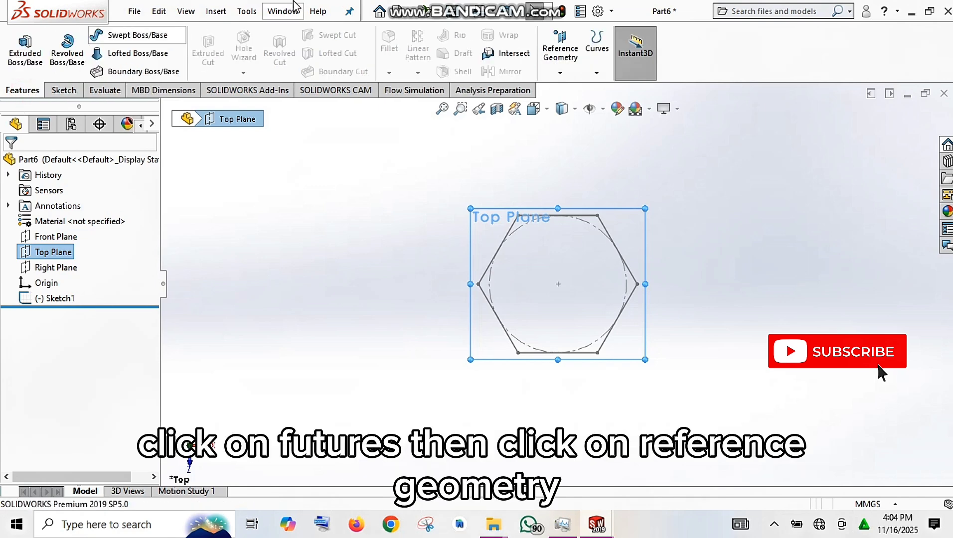
{"action": "left_click", "coordinate": [566, 57]}
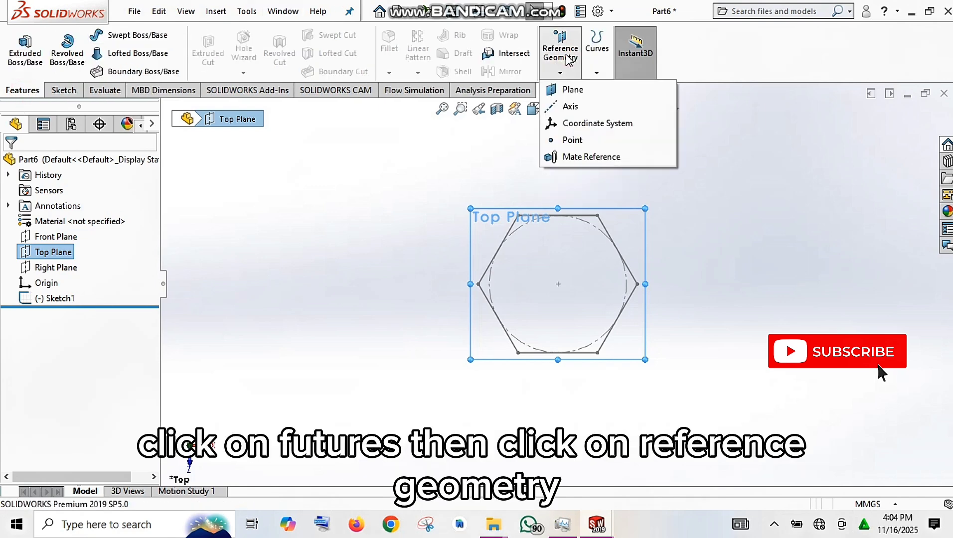
{"action": "left_click", "coordinate": [574, 94]}
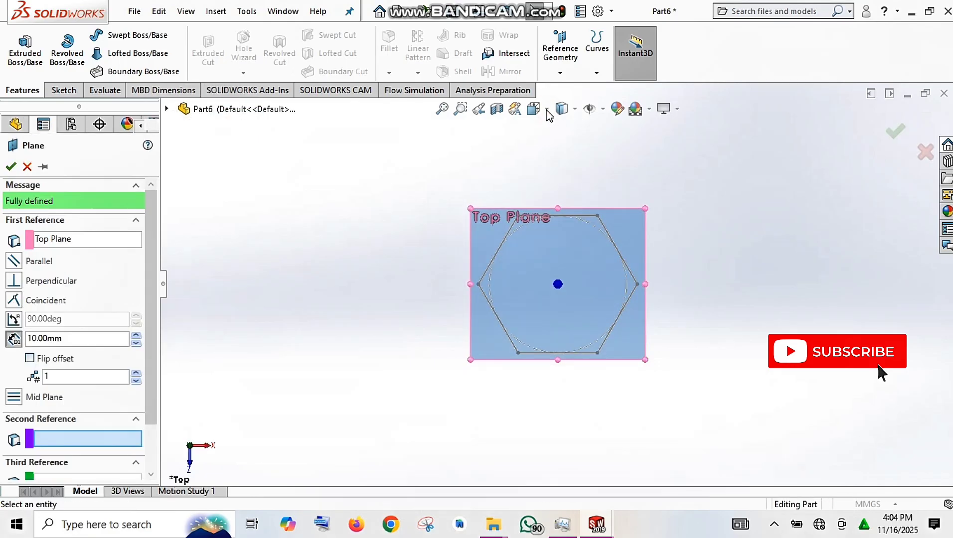
{"action": "left_click", "coordinate": [547, 110]}
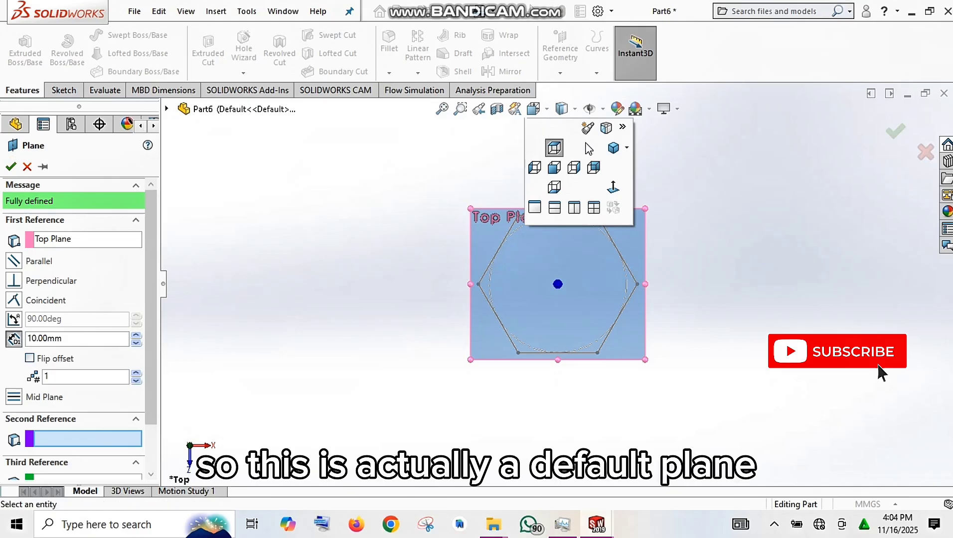
{"action": "left_click", "coordinate": [612, 149]}
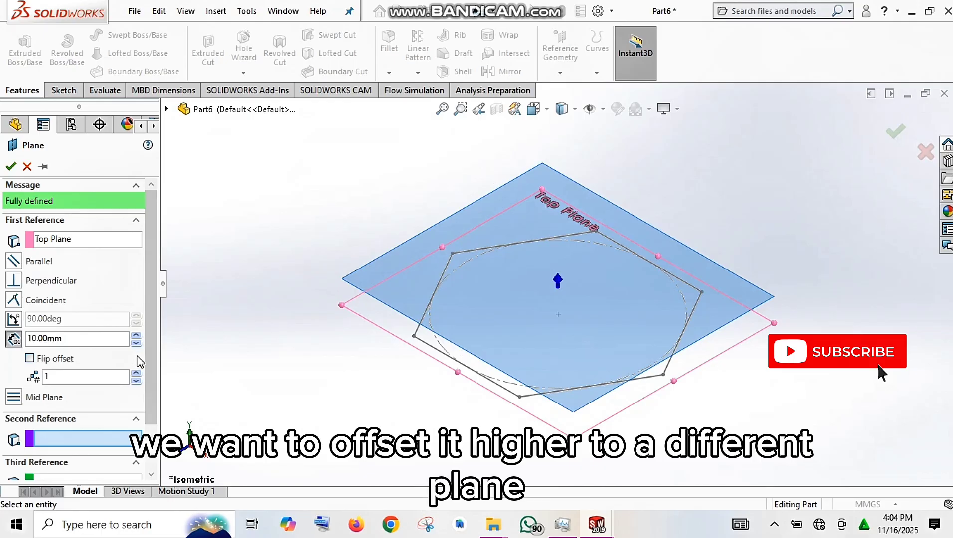
{"action": "left_click", "coordinate": [136, 337]}
{"action": "left_click", "coordinate": [136, 336]}
{"action": "left_click", "coordinate": [136, 337]}
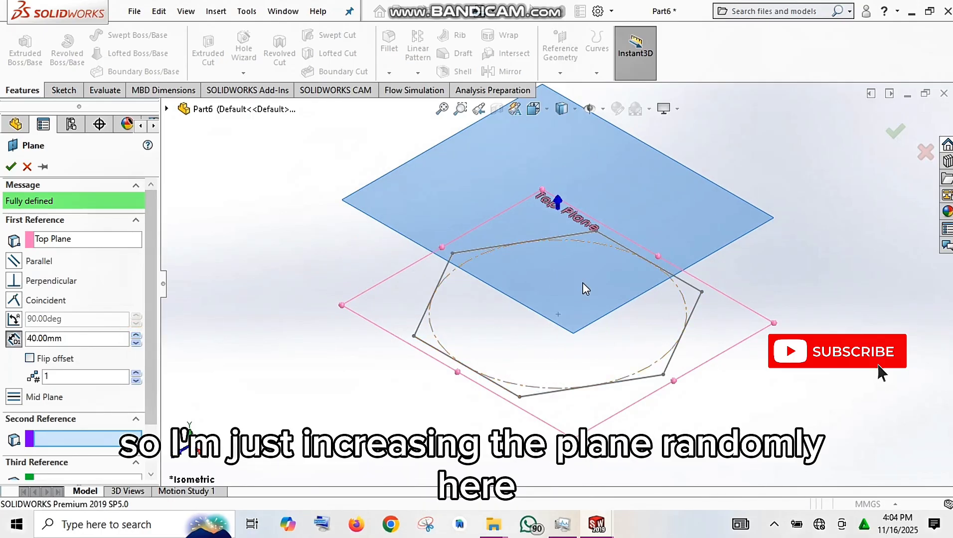
{"action": "scroll", "coordinate": [583, 284], "scroll_direction": "up", "scroll_amount": 4}
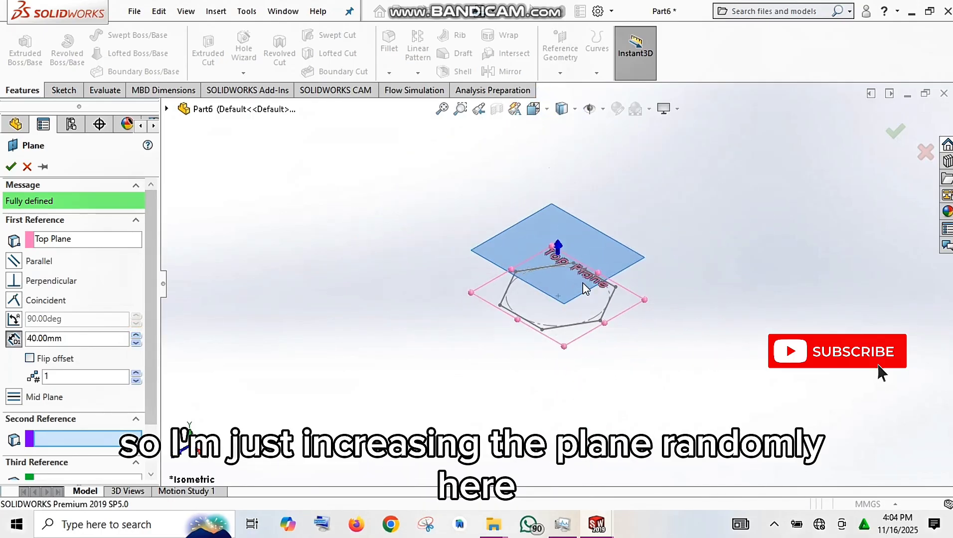
{"action": "left_click", "coordinate": [135, 336]}
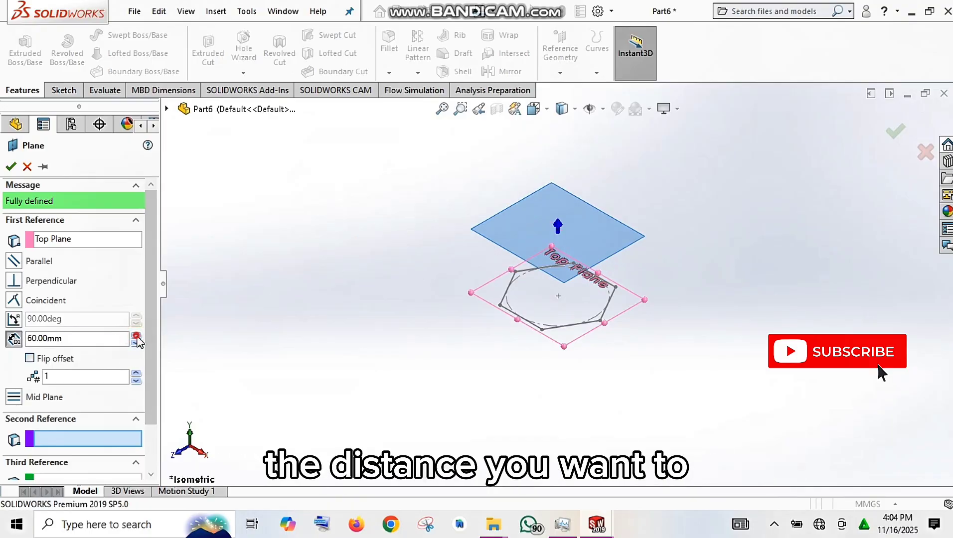
{"action": "left_click", "coordinate": [136, 336]}
{"action": "left_click", "coordinate": [135, 336]}
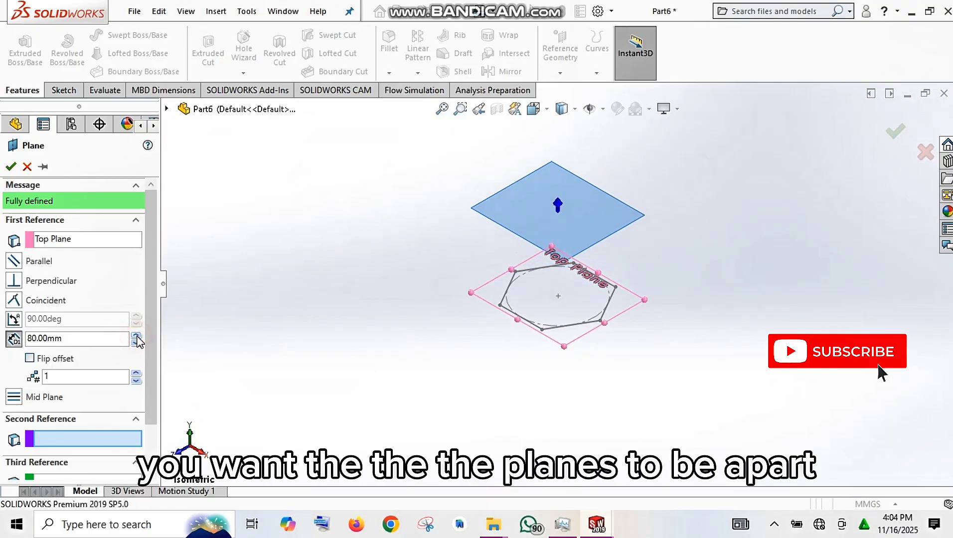
{"action": "left_click", "coordinate": [11, 168]}
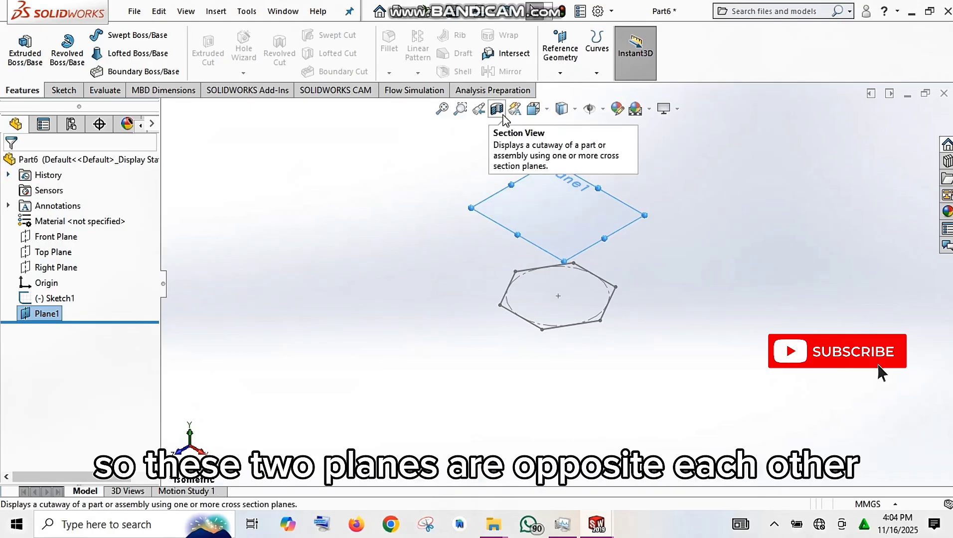
Sketch an ellipse on the new offset plane, centred on the origin, with radii of about 82 mm horizontally and 71 mm vertically.
{"action": "left_click", "coordinate": [544, 110]}
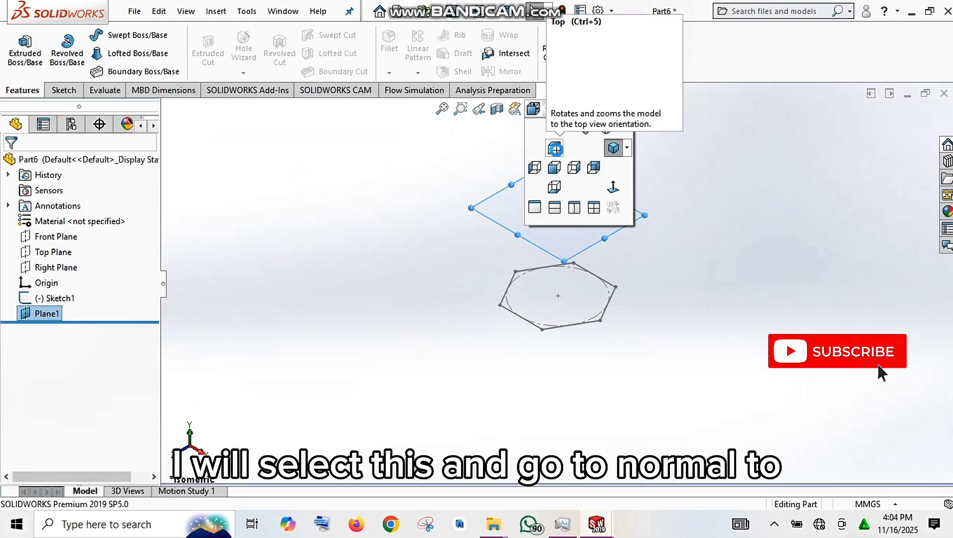
{"action": "left_click", "coordinate": [613, 188]}
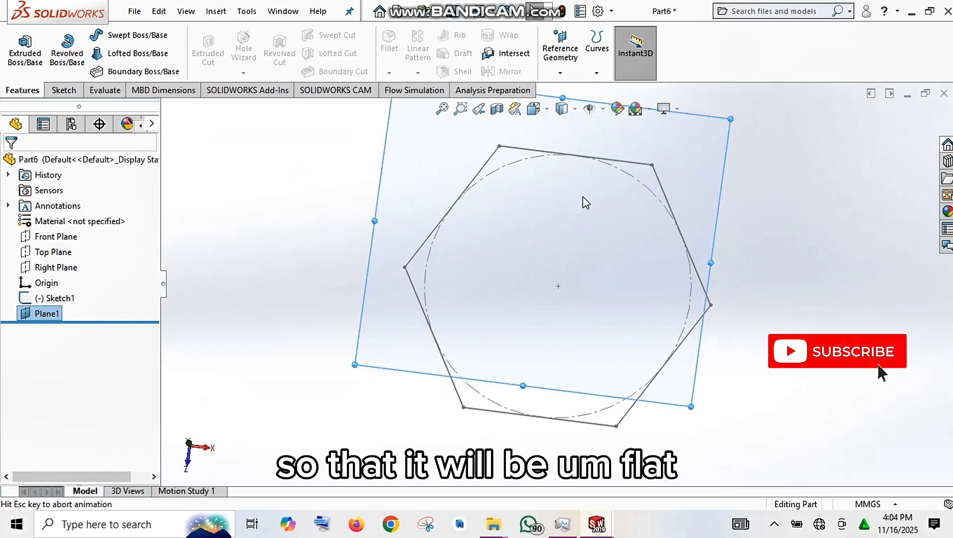
{"action": "left_click", "coordinate": [61, 91]}
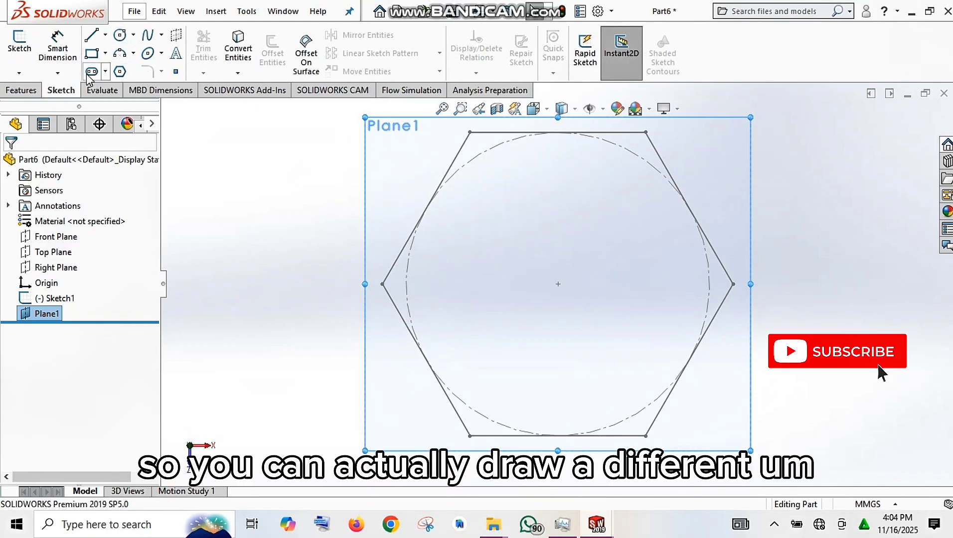
{"action": "left_click", "coordinate": [133, 35]}
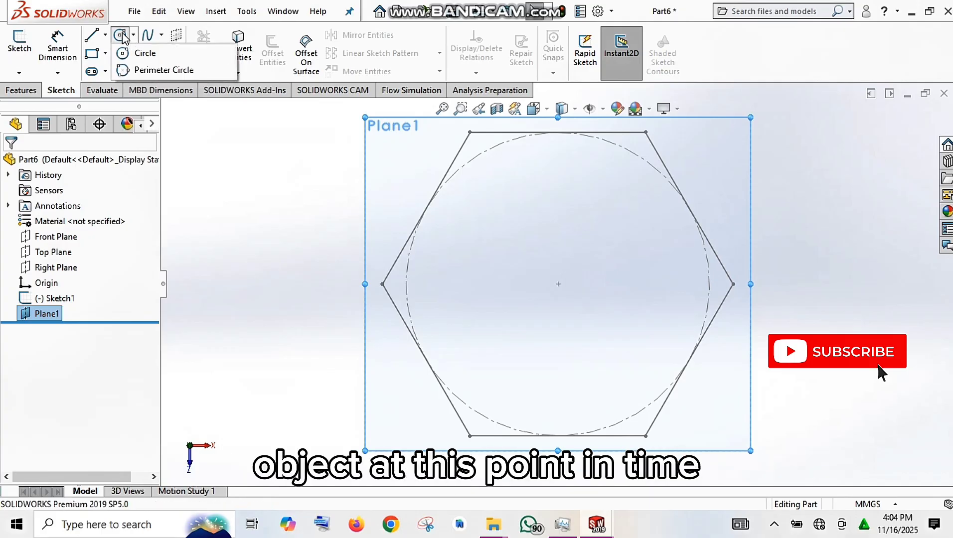
{"action": "left_click", "coordinate": [131, 33]}
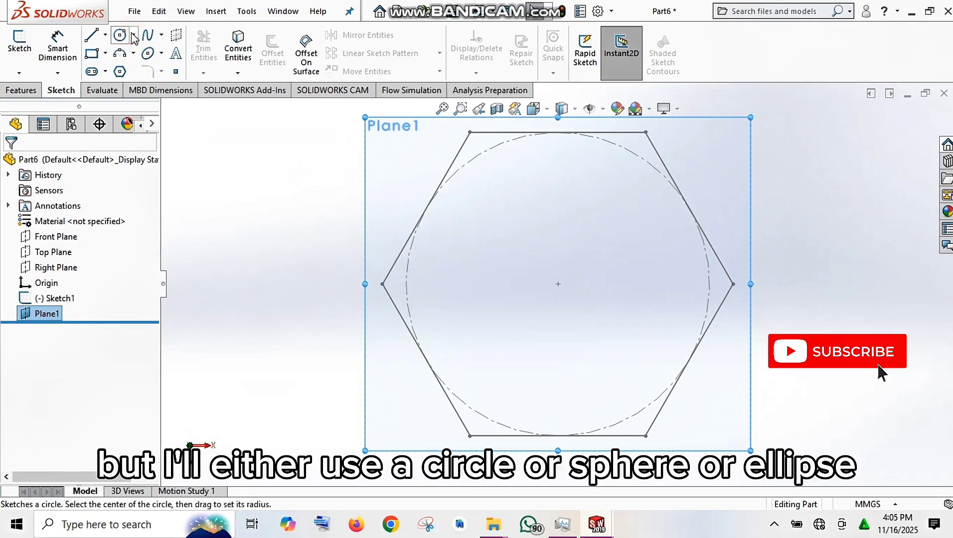
{"action": "left_click", "coordinate": [148, 54]}
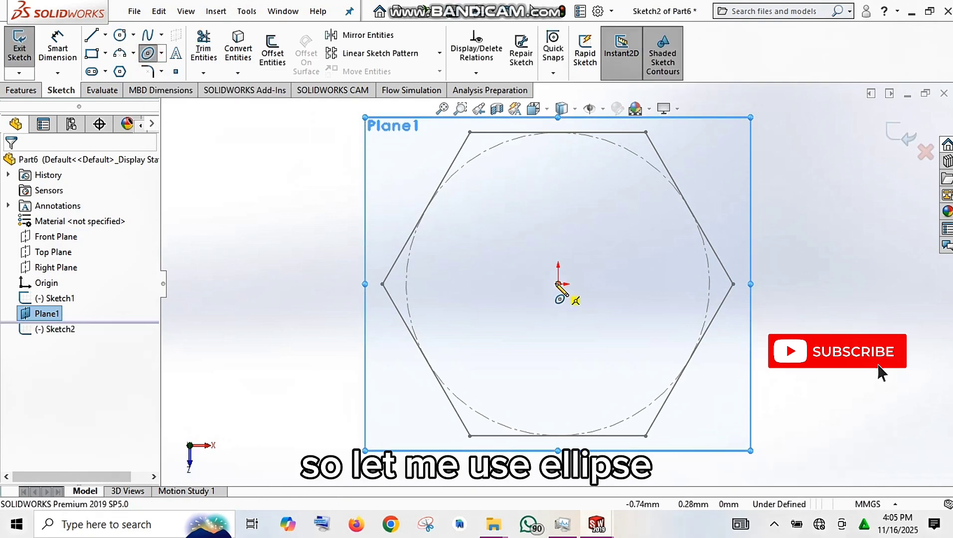
{"action": "left_click", "coordinate": [558, 284]}
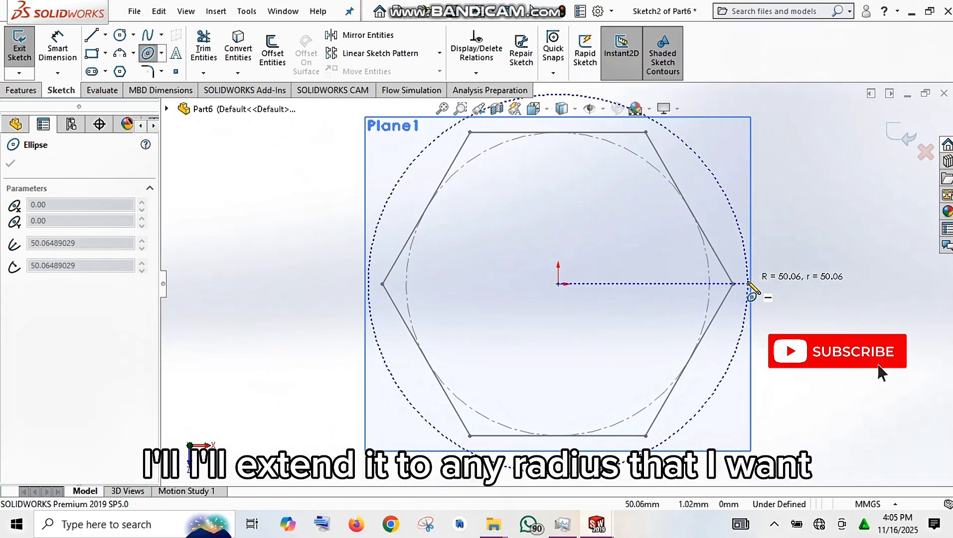
{"action": "scroll", "coordinate": [748, 284], "scroll_direction": "up", "scroll_amount": 2}
{"action": "scroll", "coordinate": [753, 293], "scroll_direction": "up", "scroll_amount": 1}
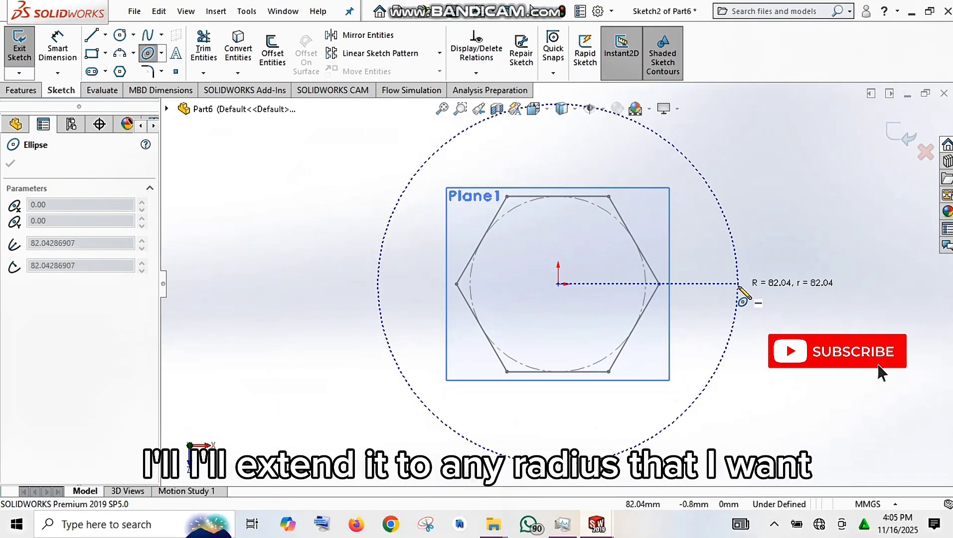
{"action": "left_click", "coordinate": [738, 284]}
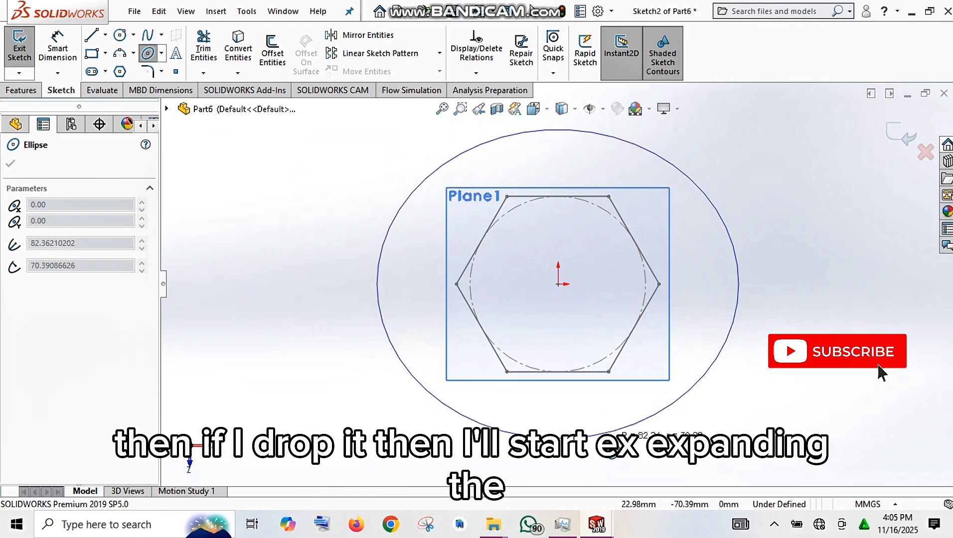
{"action": "left_click", "coordinate": [613, 451]}
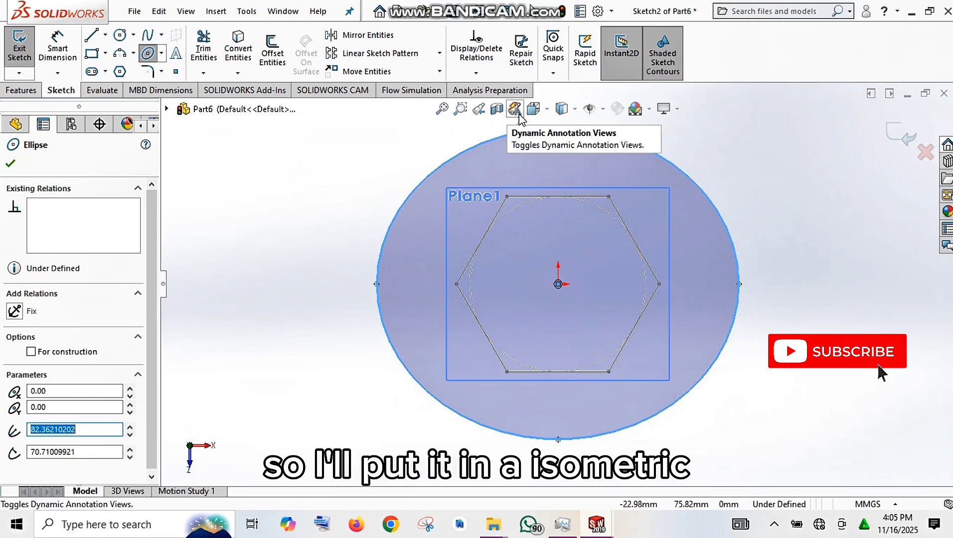
Show the model in isometric view, accept the ellipse and exit its sketch.
{"action": "left_click", "coordinate": [546, 110]}
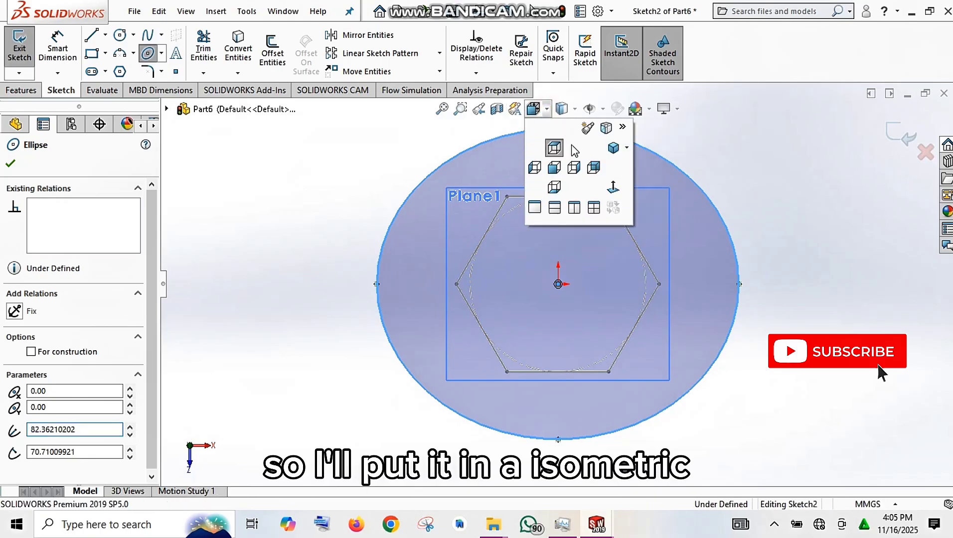
{"action": "left_click", "coordinate": [613, 155]}
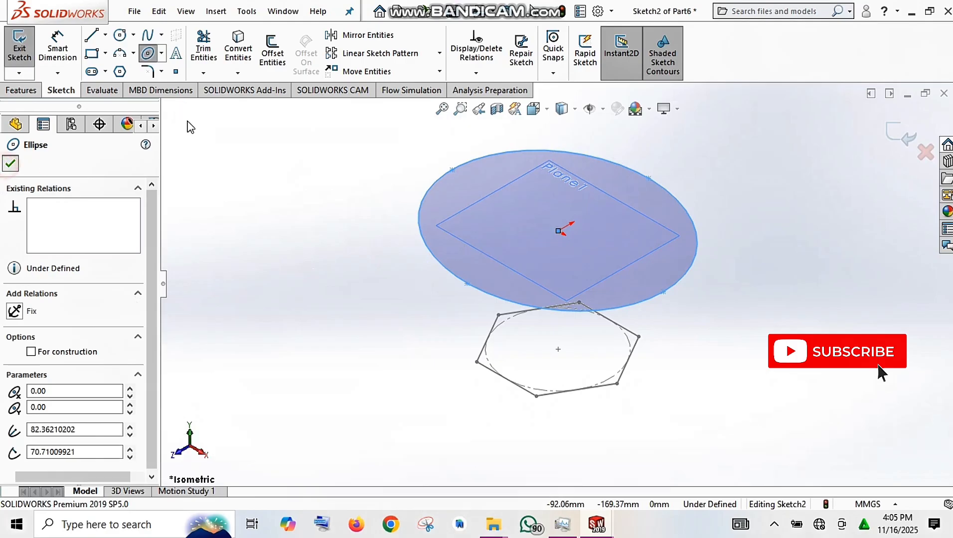
{"action": "left_click", "coordinate": [9, 166]}
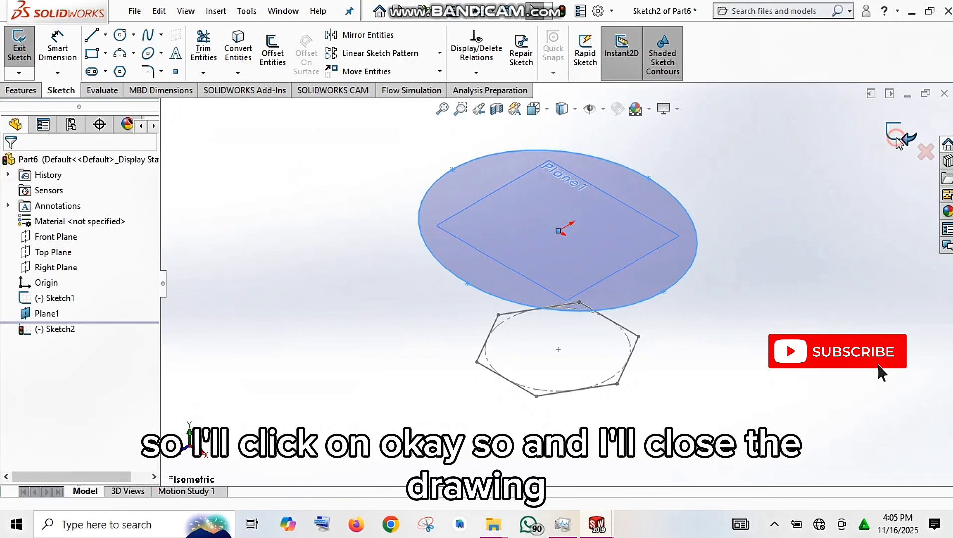
{"action": "left_click", "coordinate": [896, 137]}
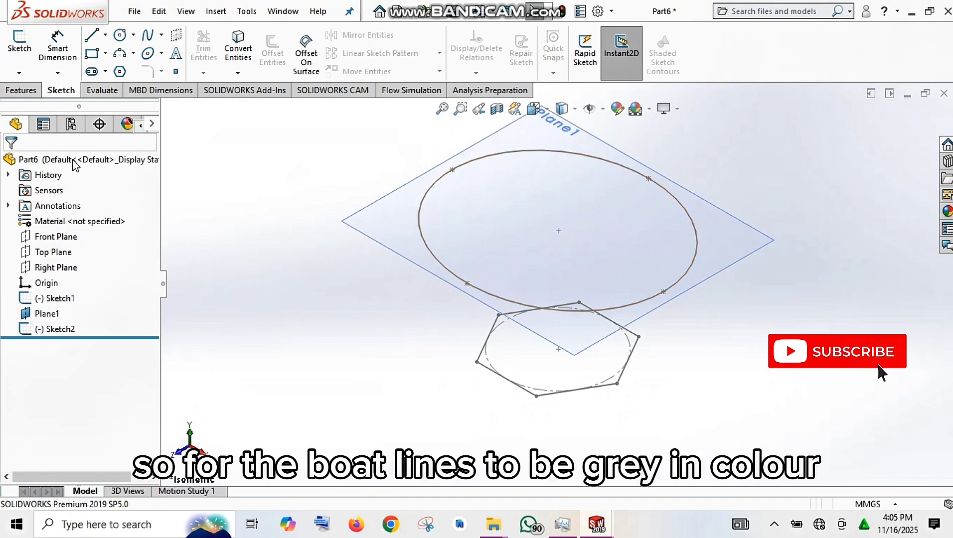
Start a Lofted Boss/Base using the ellipse on the offset plane and the hexagon sketch as its profiles.
{"action": "left_click", "coordinate": [24, 91]}
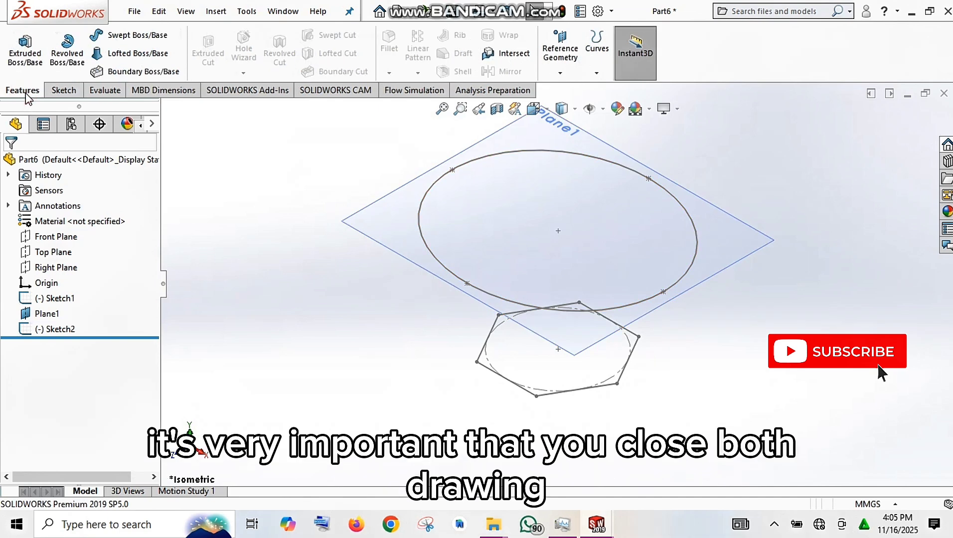
{"action": "left_click", "coordinate": [121, 61]}
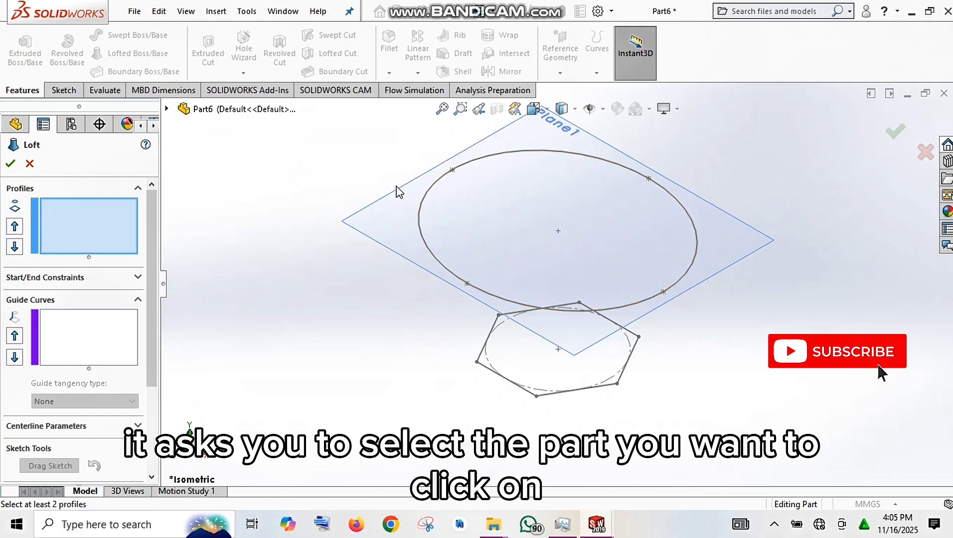
{"action": "left_click", "coordinate": [418, 224]}
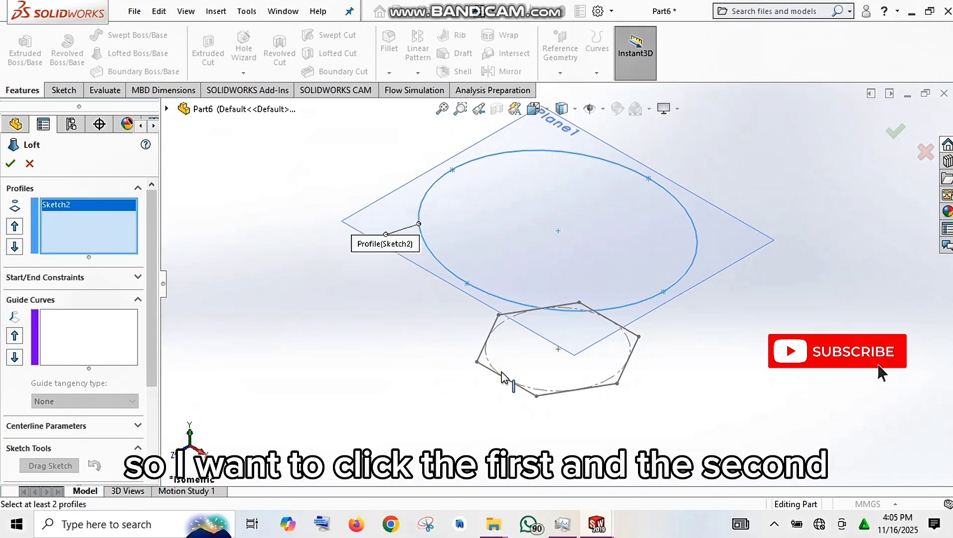
{"action": "left_click", "coordinate": [479, 355]}
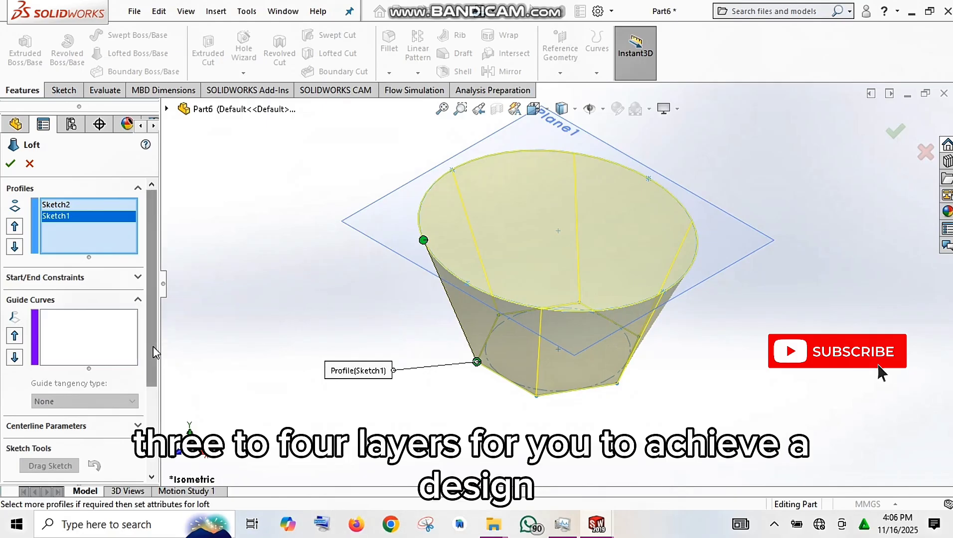
Twist the loft by moving the ellipse's connector point around the rim to above the neighbouring hexagon corner, and accept the feature.
{"action": "left_click_drag", "start_coordinate": [152, 348], "coordinate": [152, 424]}
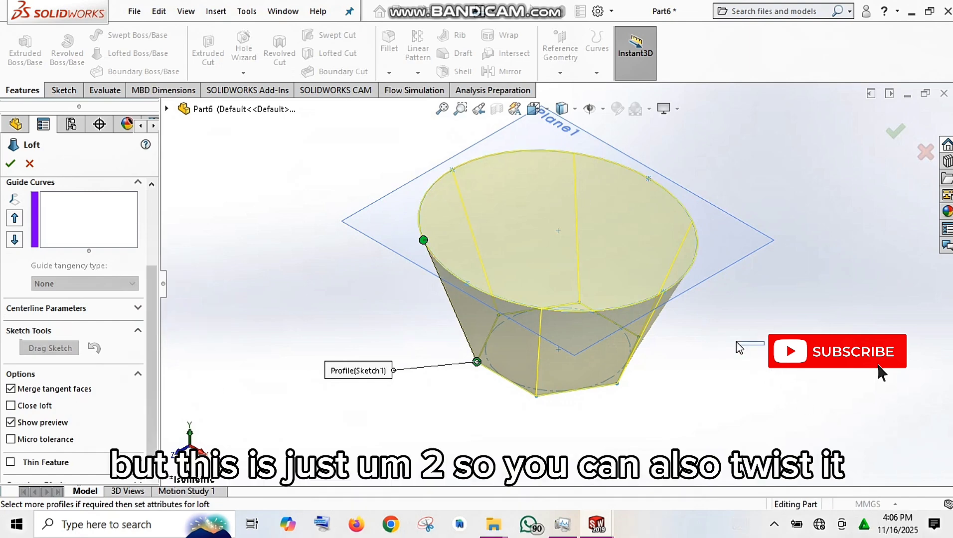
{"action": "middle_click_drag", "start_coordinate": [742, 343], "coordinate": [725, 112]}
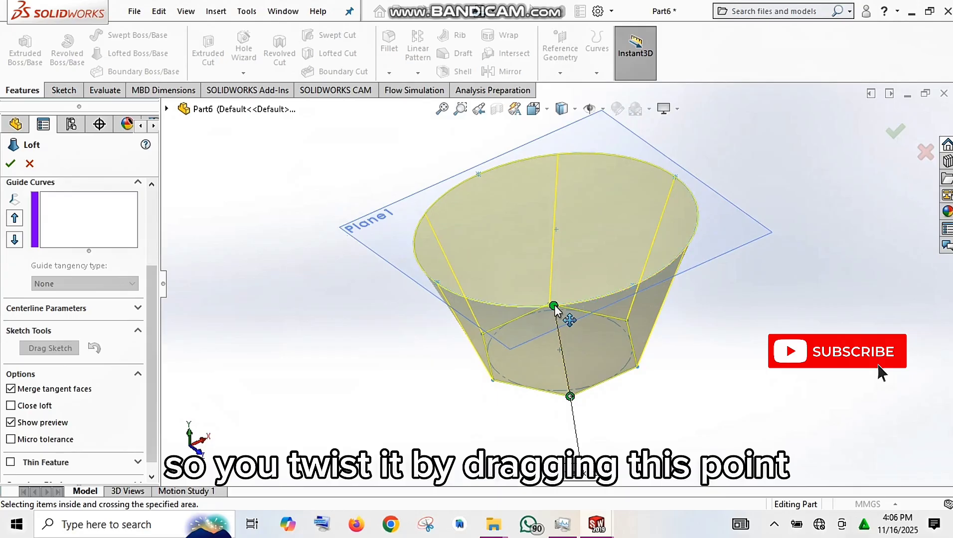
{"action": "left_click_drag", "start_coordinate": [419, 315], "coordinate": [429, 278]}
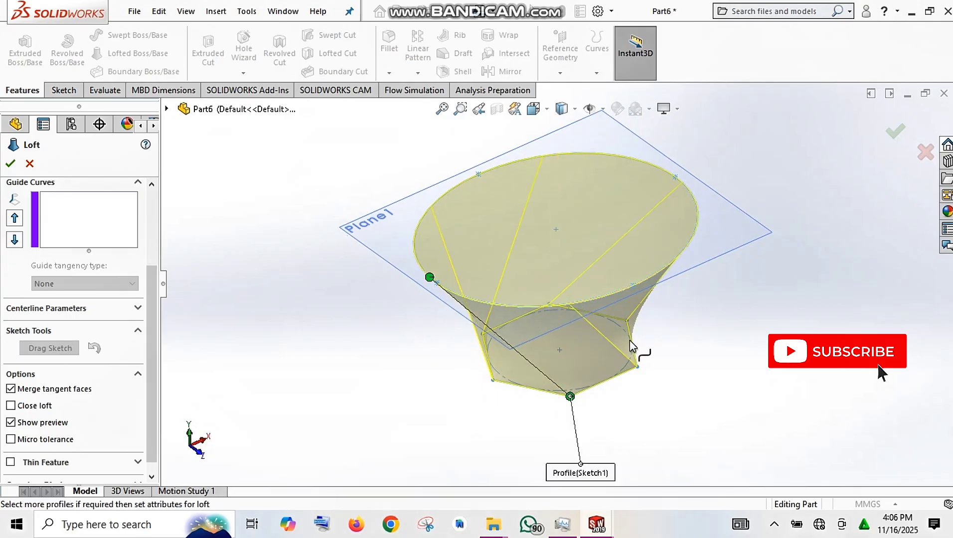
{"action": "middle_click_drag", "start_coordinate": [742, 323], "coordinate": [658, 443]}
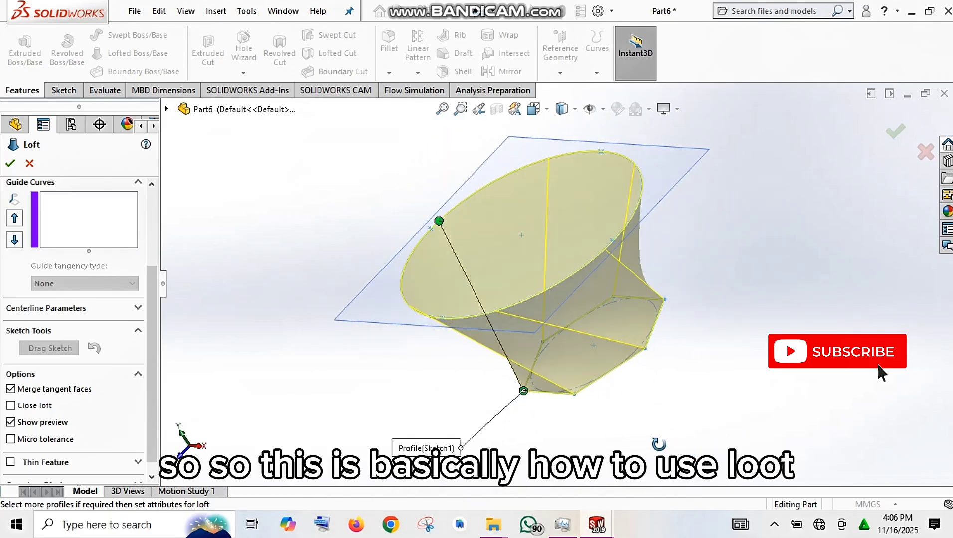
{"action": "left_click", "coordinate": [12, 163]}
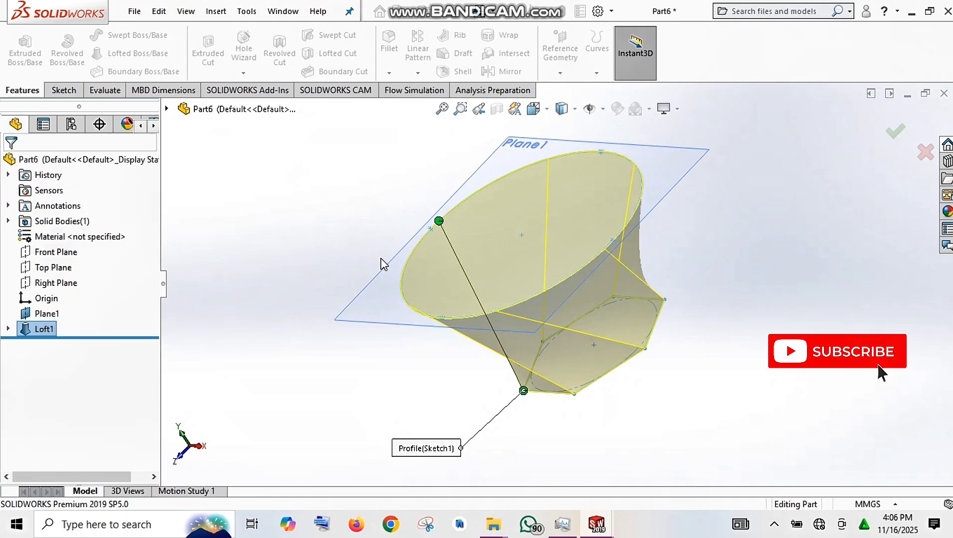
{"action": "left_click", "coordinate": [700, 269]}
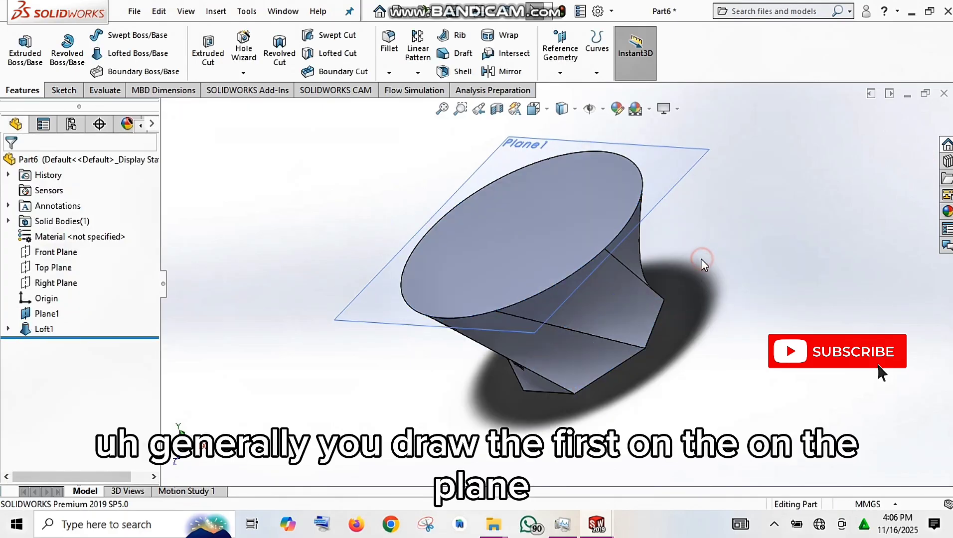
Show the lofted body in isometric view and hide the offset reference plane around its elliptical face.
{"action": "middle_click_drag", "start_coordinate": [698, 265], "coordinate": [729, 134]}
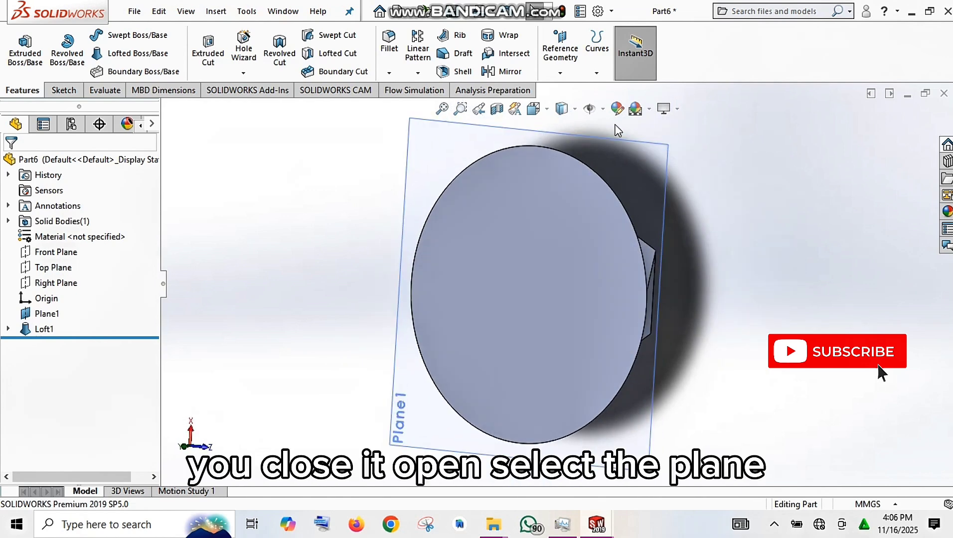
{"action": "left_click", "coordinate": [546, 110]}
{"action": "left_click", "coordinate": [612, 149]}
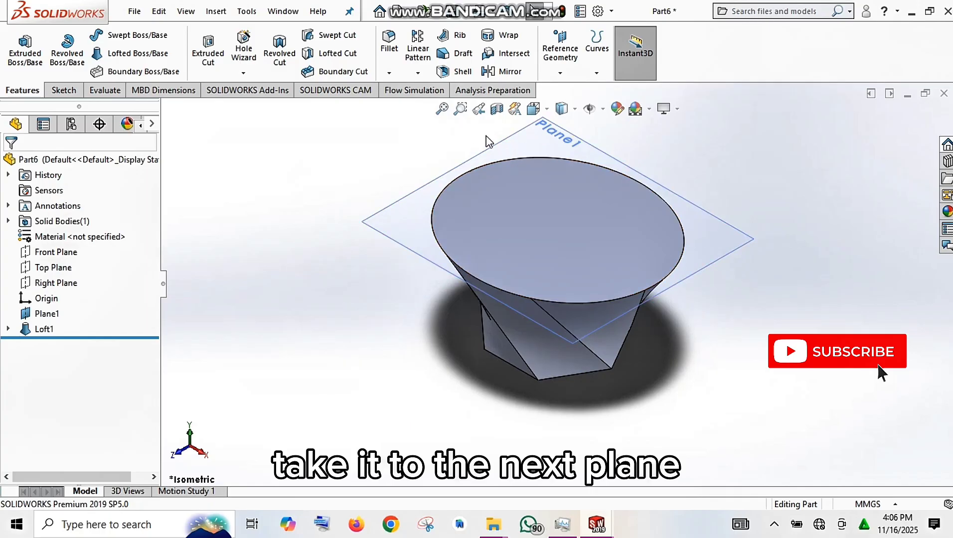
{"action": "left_click", "coordinate": [556, 145]}
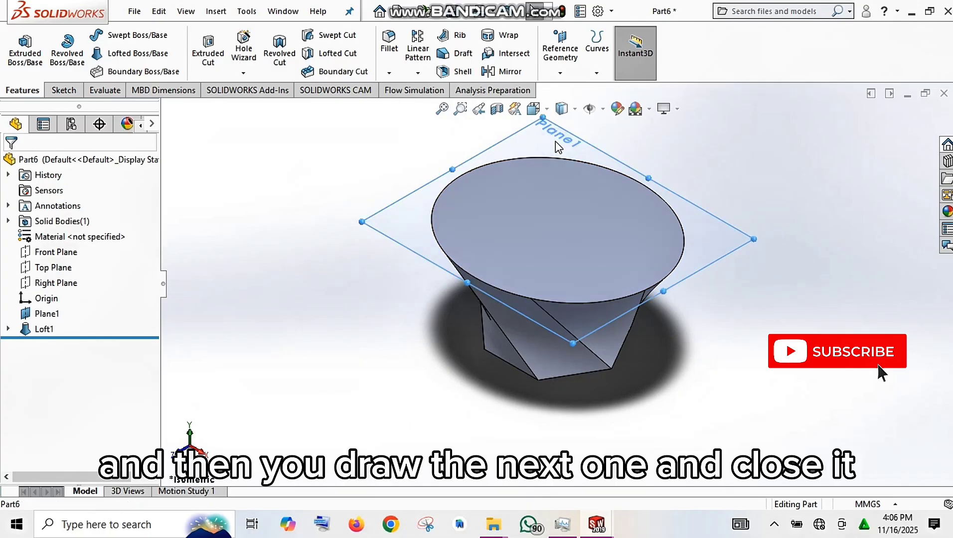
{"action": "right_click", "coordinate": [558, 145]}
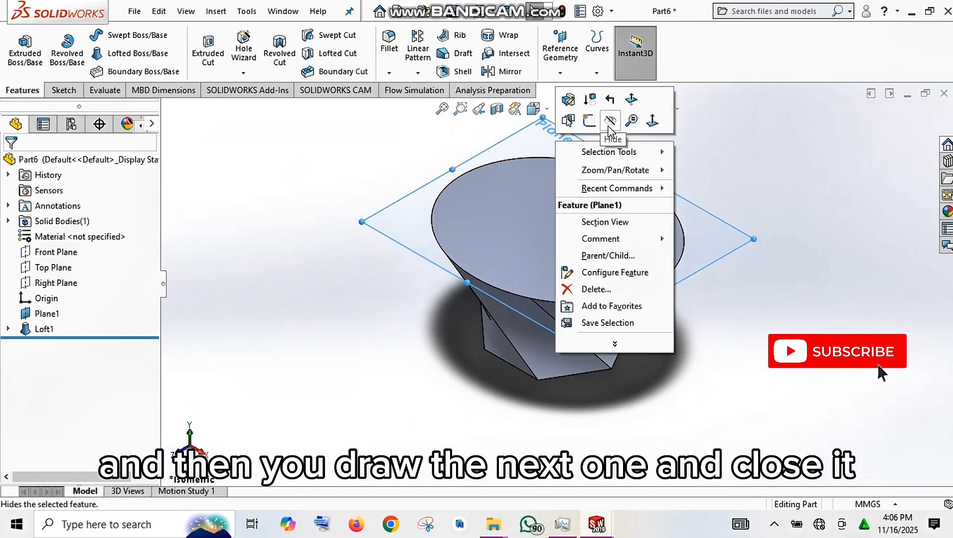
{"action": "left_click", "coordinate": [610, 124]}
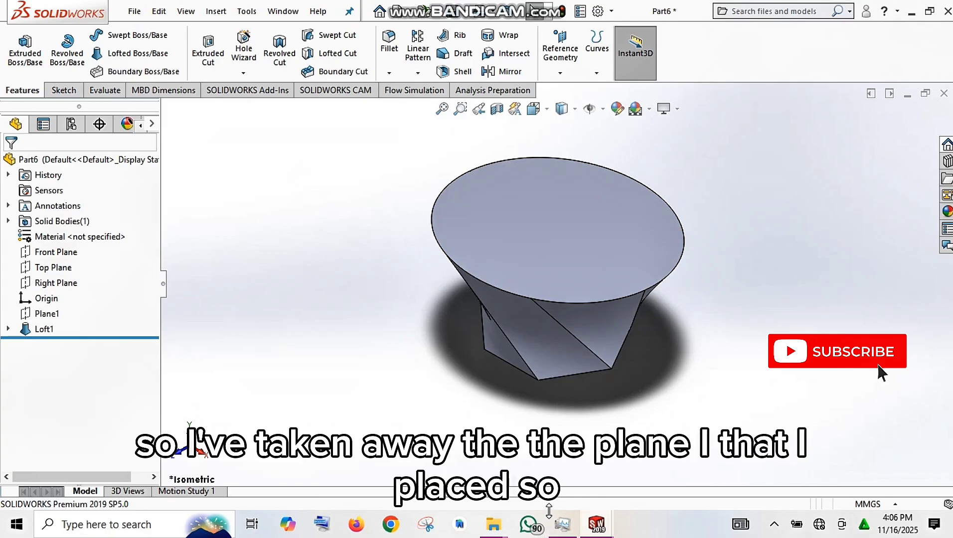
{"action": "mouse_move", "coordinate": [596, 524]}
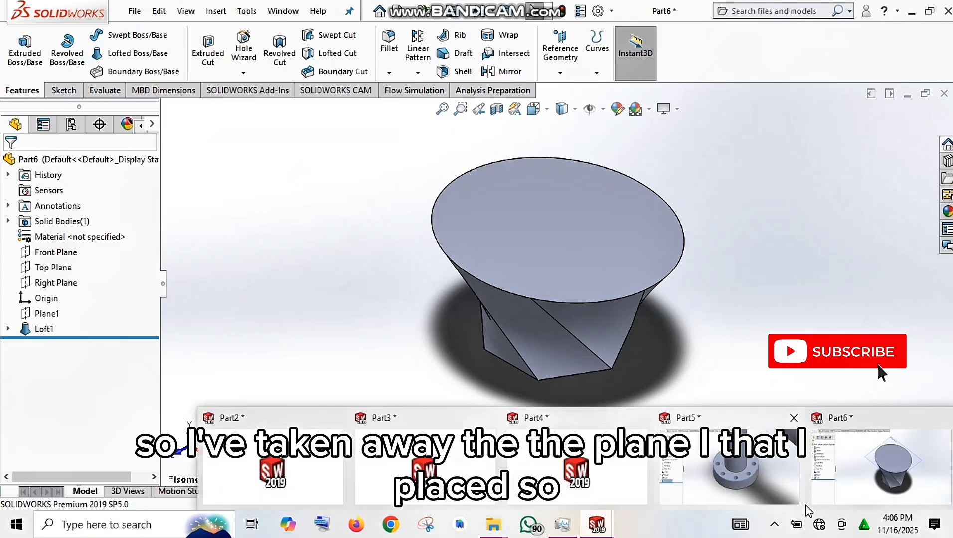
{"action": "left_click", "coordinate": [776, 524]}
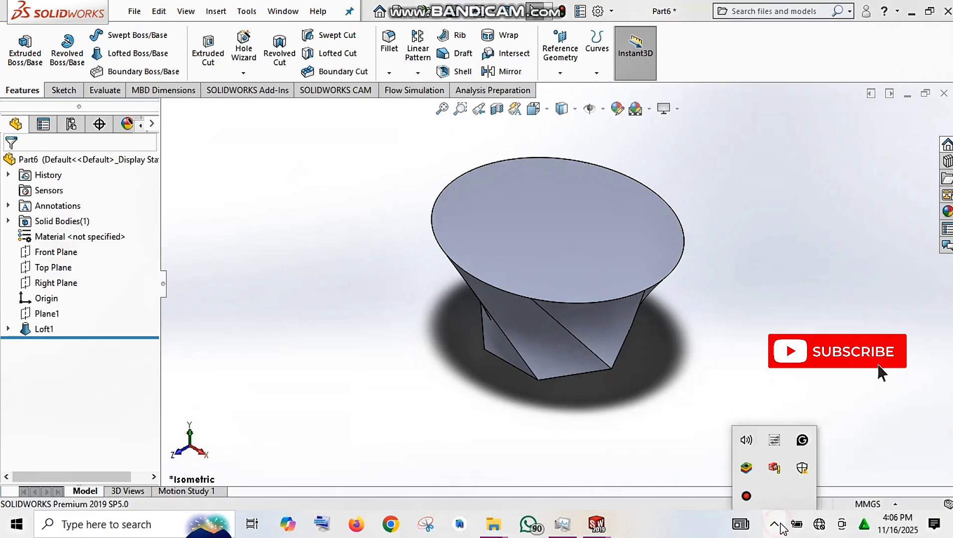
{"action": "left_click", "coordinate": [745, 498]}
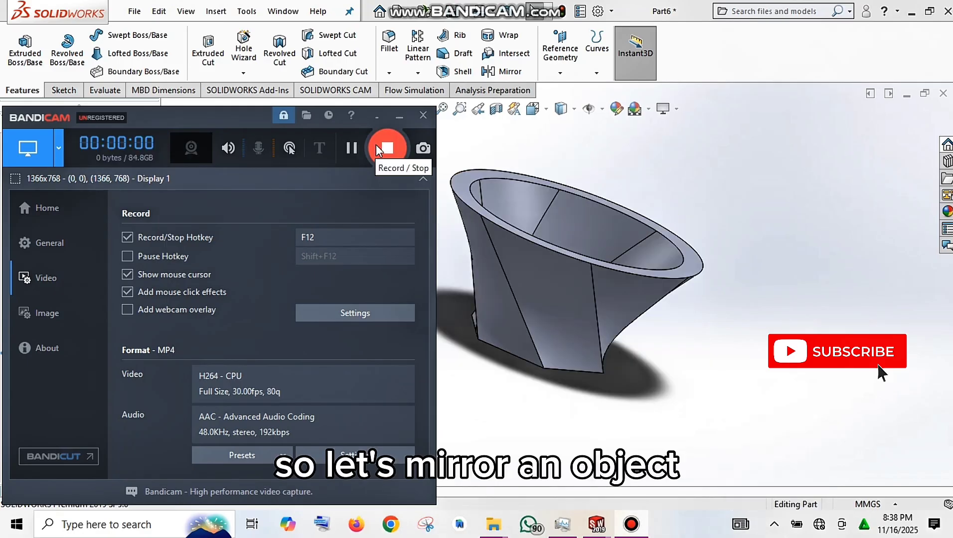
{"action": "left_click", "coordinate": [385, 121]}
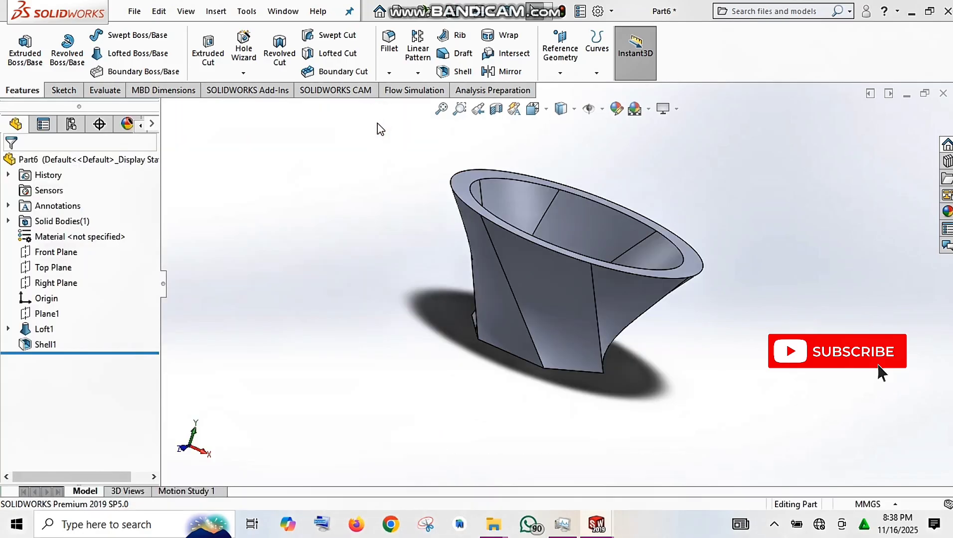
Start a Mirror feature with the body's flat hexagonal end face as the mirror plane.
{"action": "scroll", "coordinate": [837, 243], "scroll_direction": "up", "scroll_amount": 2}
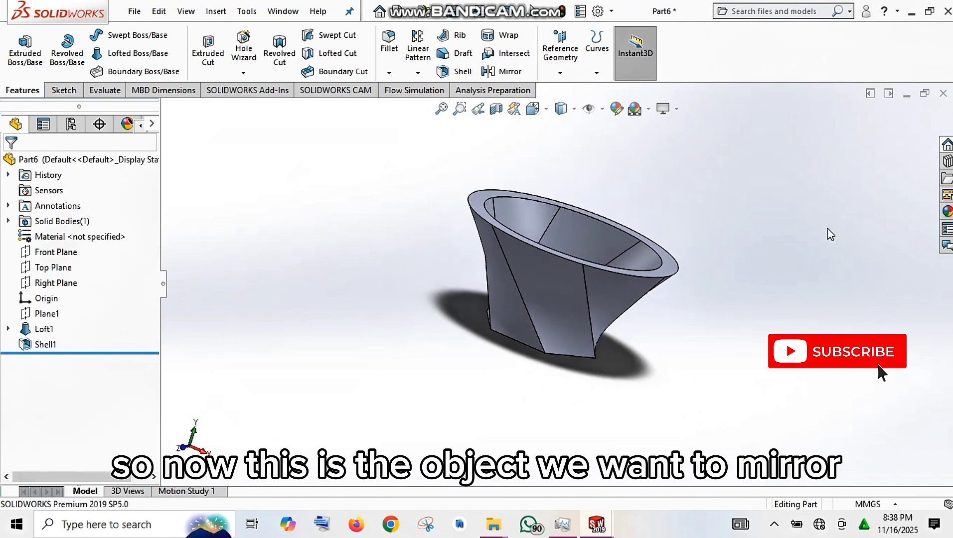
{"action": "middle_click_drag", "start_coordinate": [696, 200], "coordinate": [588, 224]}
{"action": "scroll", "coordinate": [585, 225], "scroll_direction": "down", "scroll_amount": 2}
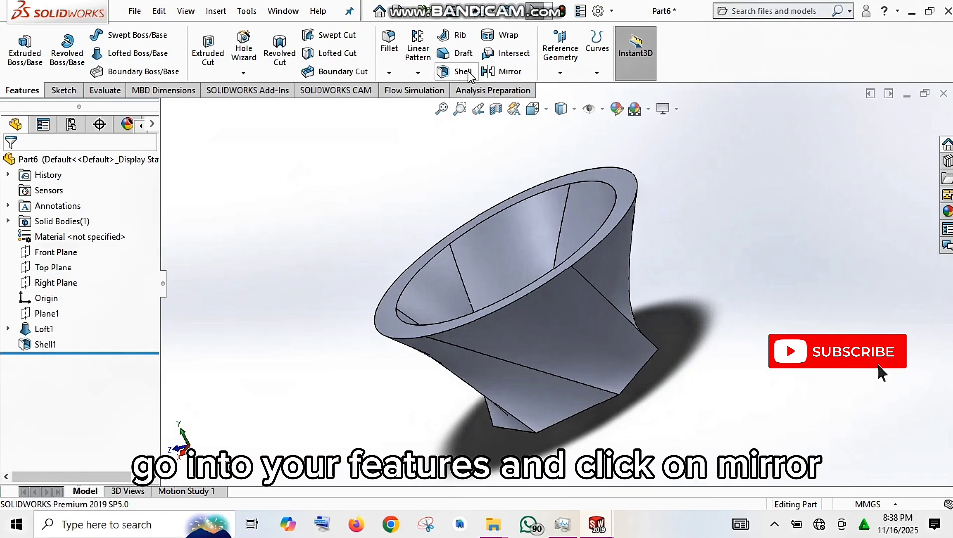
{"action": "left_click", "coordinate": [488, 72]}
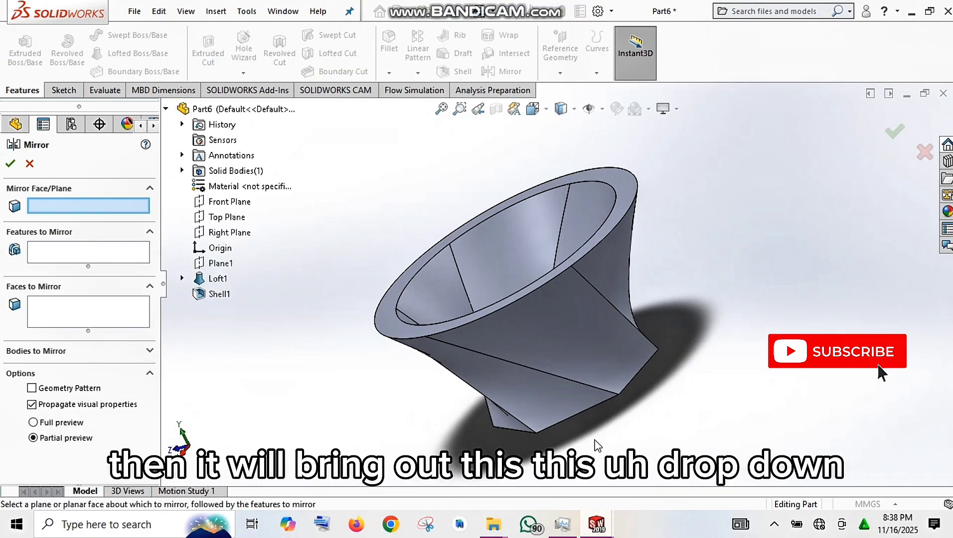
{"action": "middle_click_drag", "start_coordinate": [594, 437], "coordinate": [545, 344]}
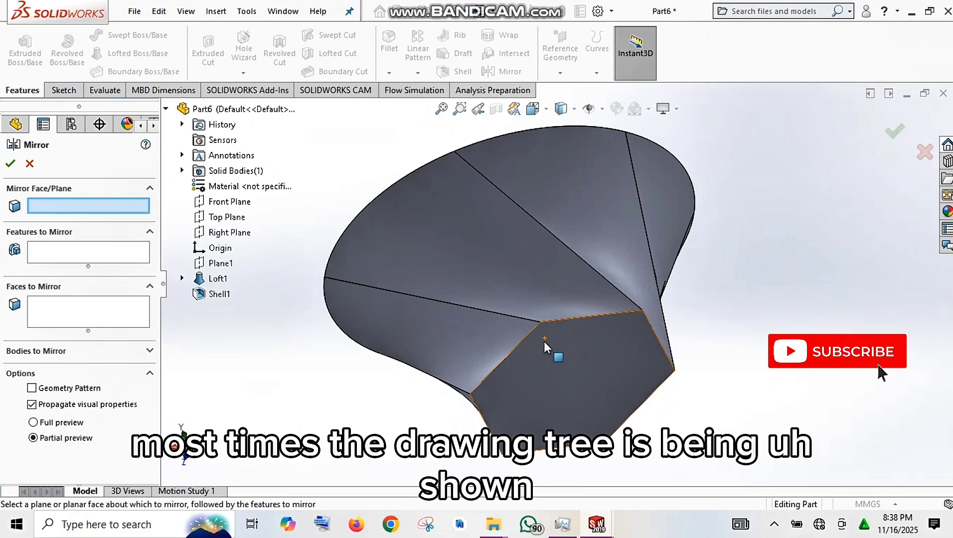
{"action": "left_click", "coordinate": [544, 374]}
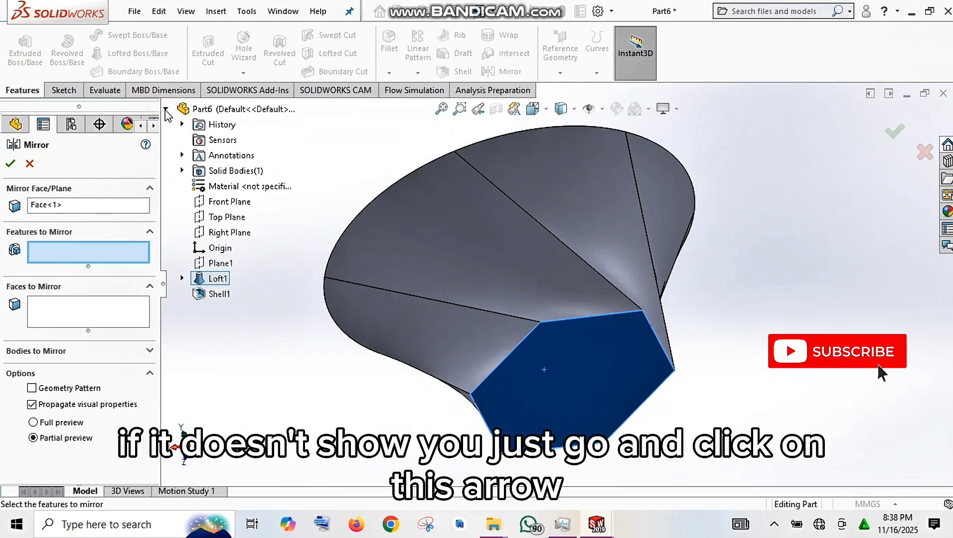
Choose the Loft1 and Shell1 features as the items to mirror and accept the mirror.
{"action": "left_click", "coordinate": [165, 110]}
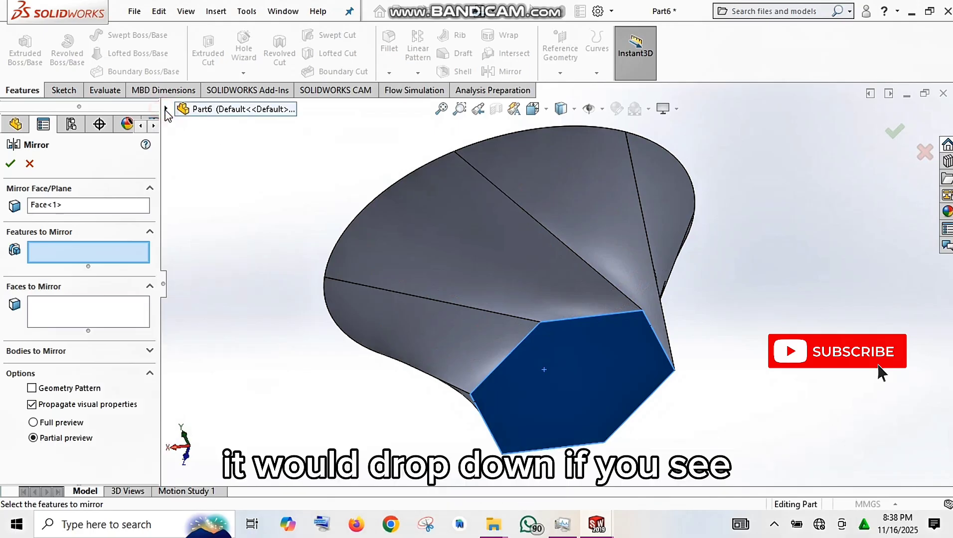
{"action": "left_click", "coordinate": [165, 109]}
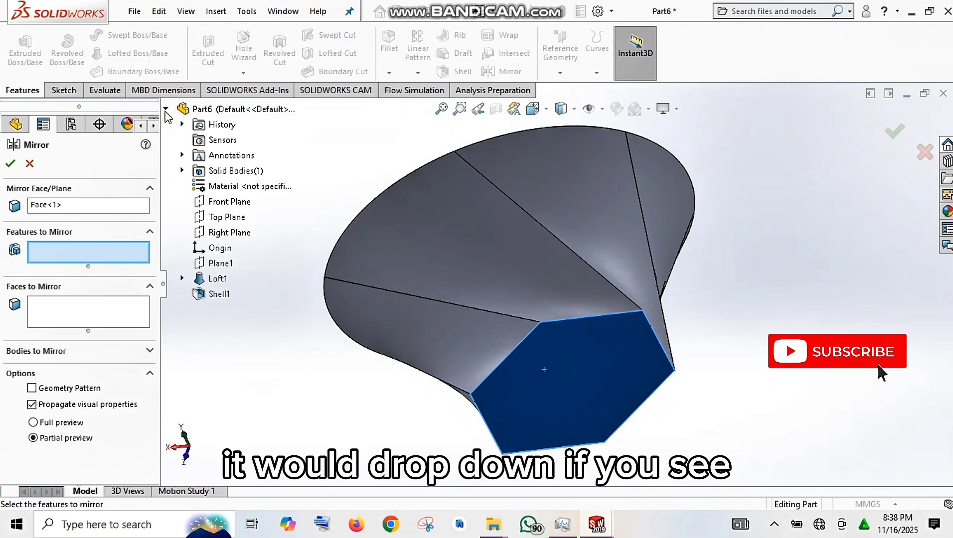
{"action": "left_click", "coordinate": [212, 280]}
{"action": "left_click", "coordinate": [211, 294]}
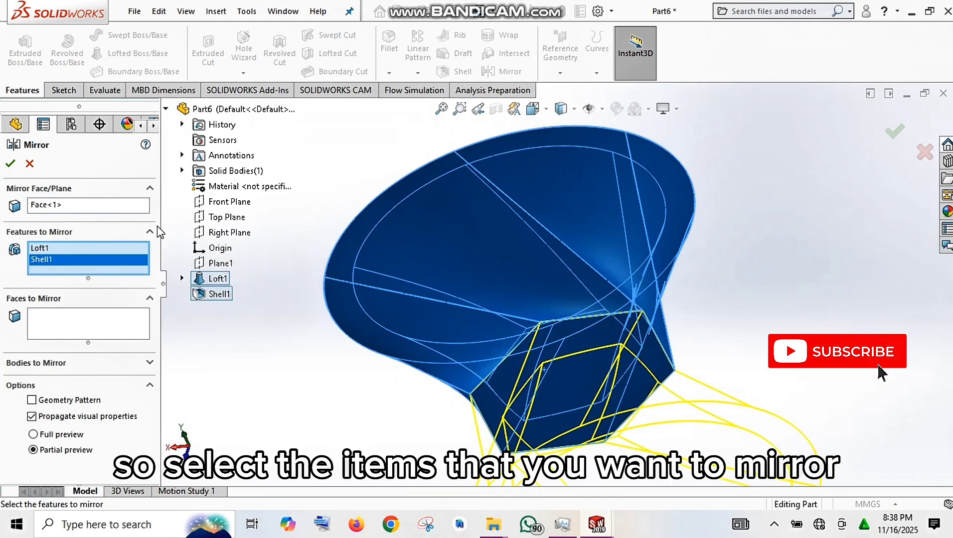
{"action": "scroll", "coordinate": [455, 320], "scroll_direction": "up", "scroll_amount": 3}
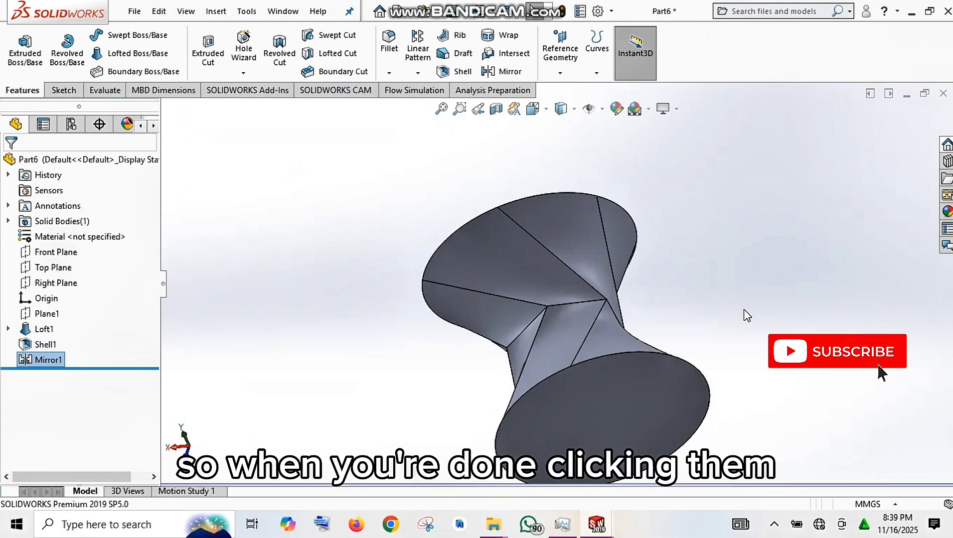
{"action": "middle_click_drag", "start_coordinate": [744, 315], "coordinate": [551, 321]}
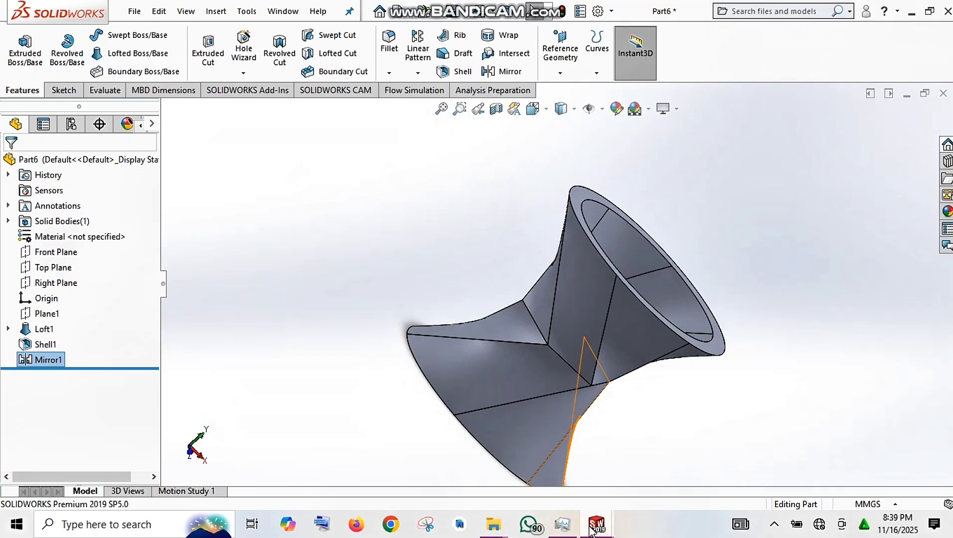
{"action": "mouse_move", "coordinate": [591, 529]}
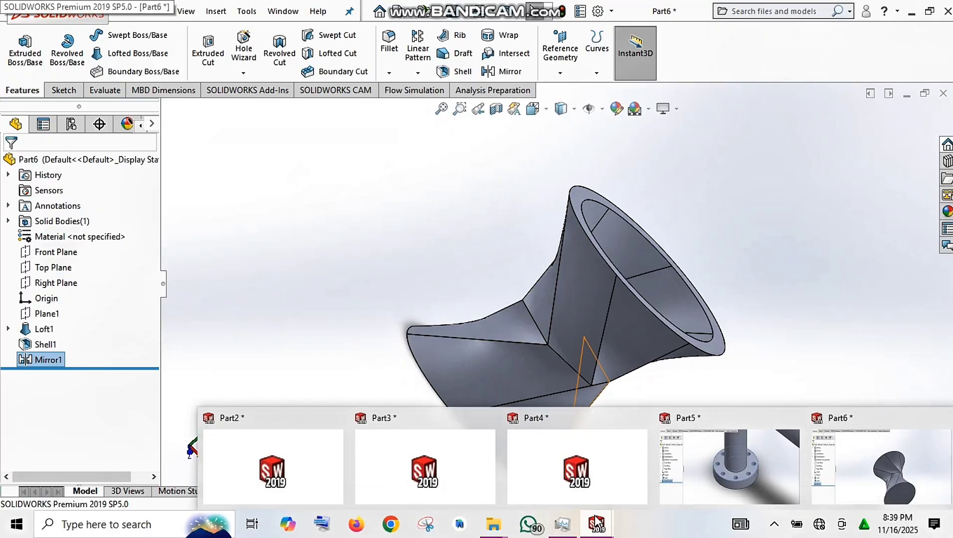